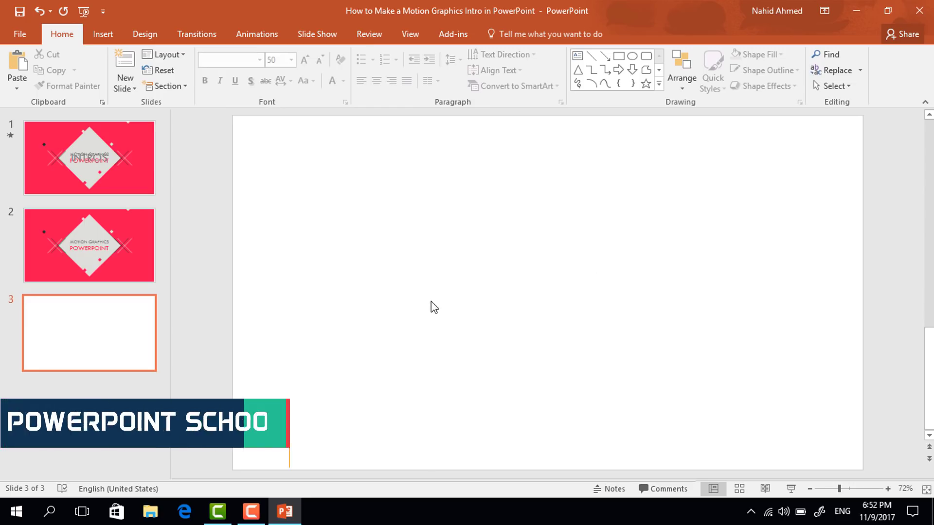
# Step: Fill the third slide's background with the recent light grey colour through Format Background
pyautogui.click(151, 36)
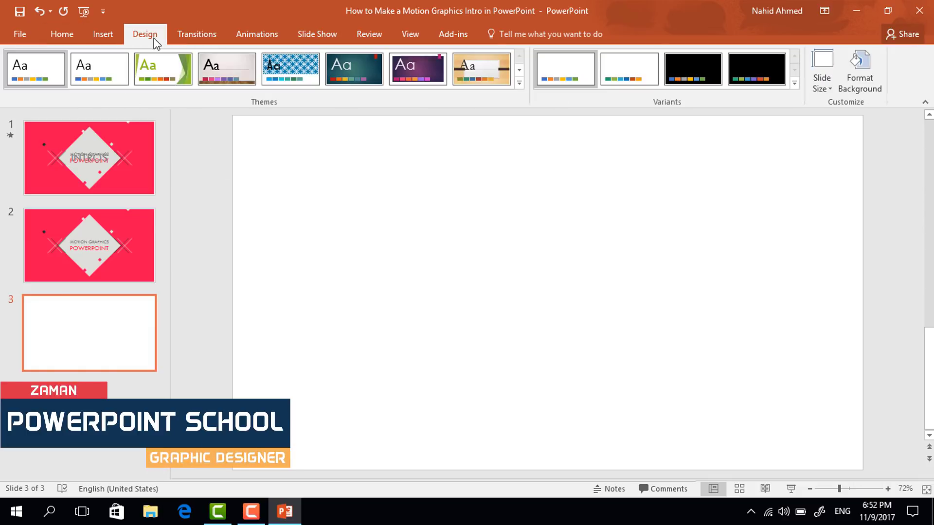
pyautogui.click(860, 79)
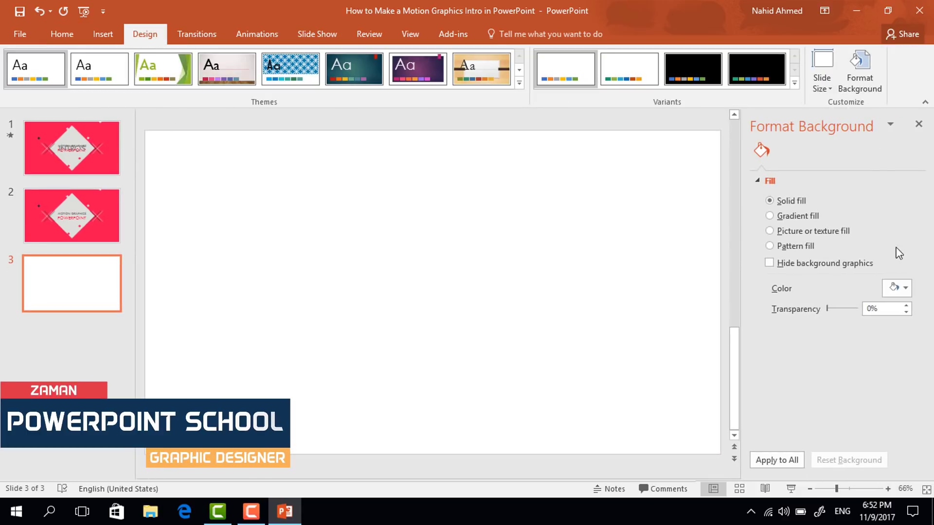
pyautogui.click(900, 291)
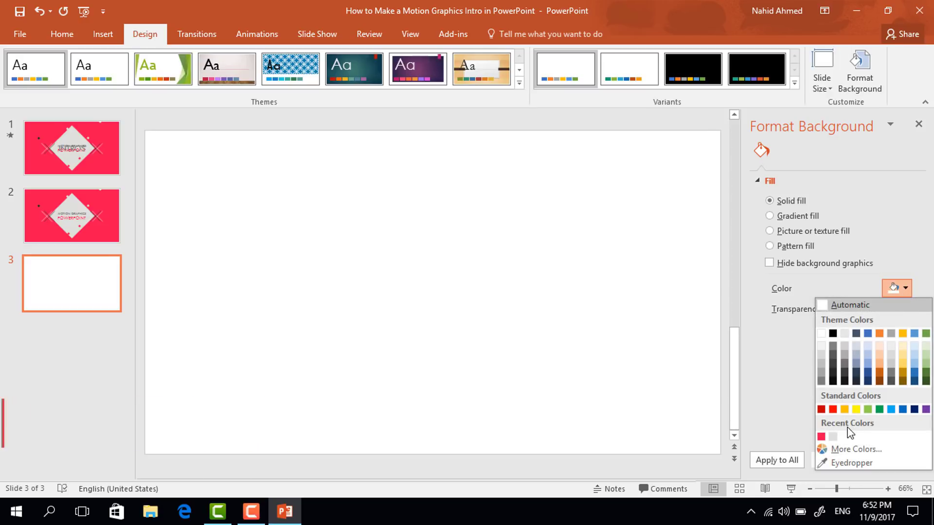
pyautogui.click(832, 437)
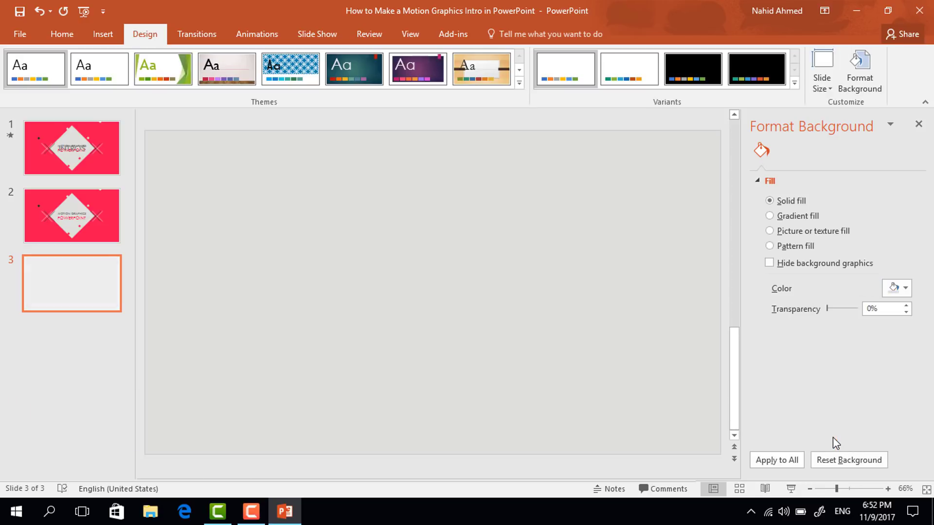
pyautogui.click(921, 127)
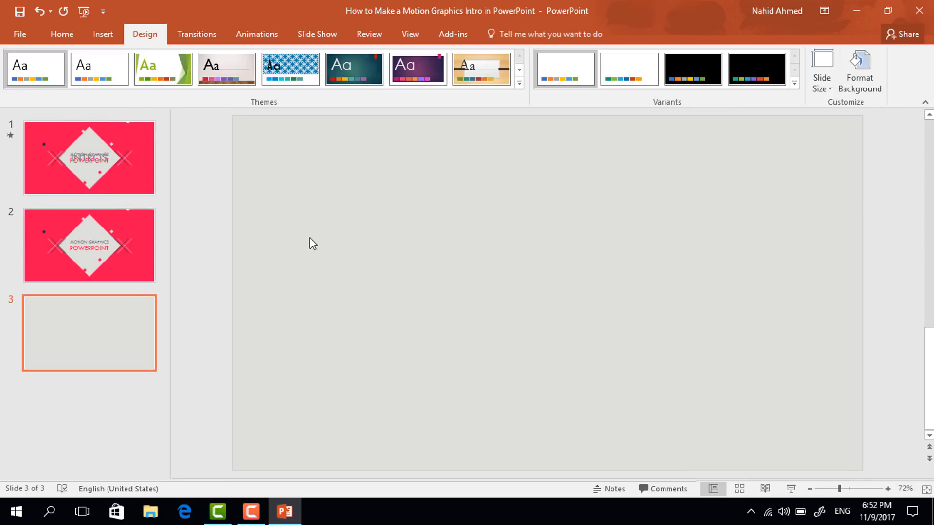
# Step: Draw a rectangle stretched over the entire slide
pyautogui.click(57, 35)
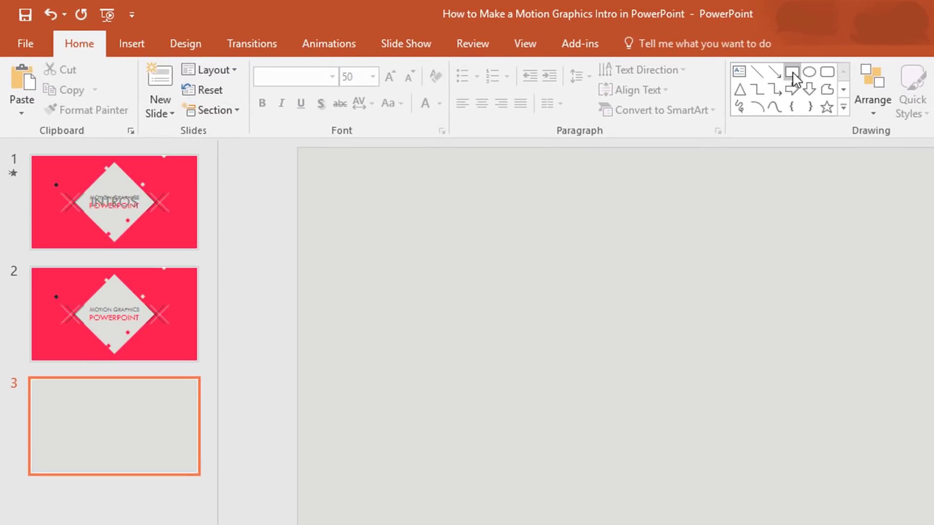
pyautogui.click(791, 72)
pyautogui.moveTo(298, 147); pyautogui.dragTo(600, 389)
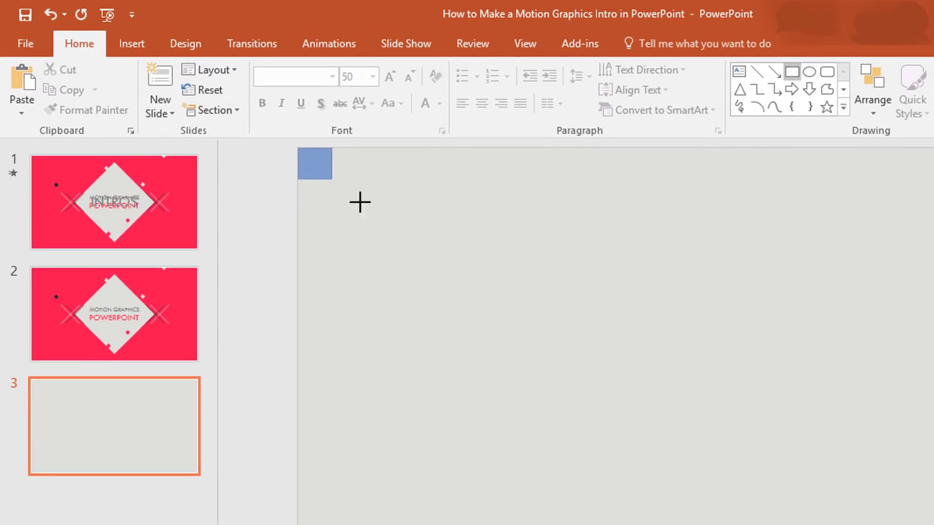
pyautogui.moveTo(500, 325); pyautogui.dragTo(917, 499)
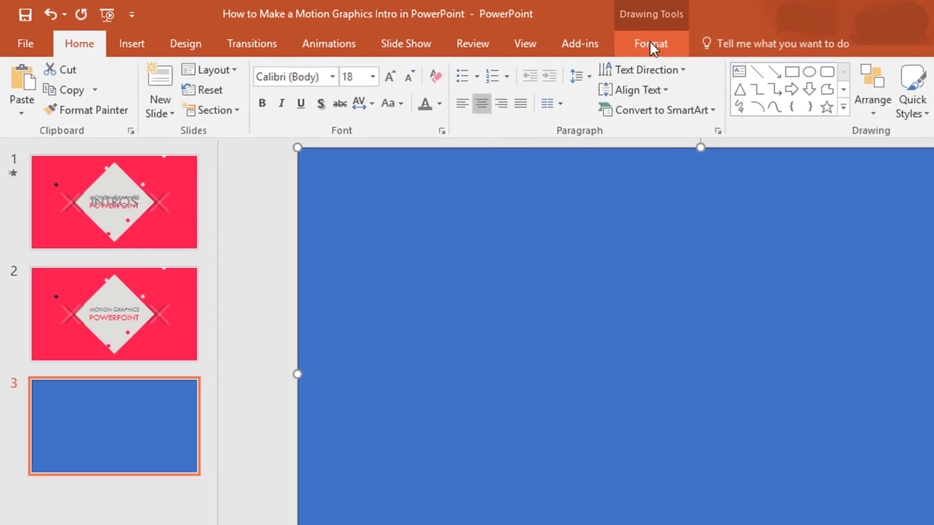
# Step: Fill the rectangle with the recent pink and set its outline to No Outline
pyautogui.click(509, 34)
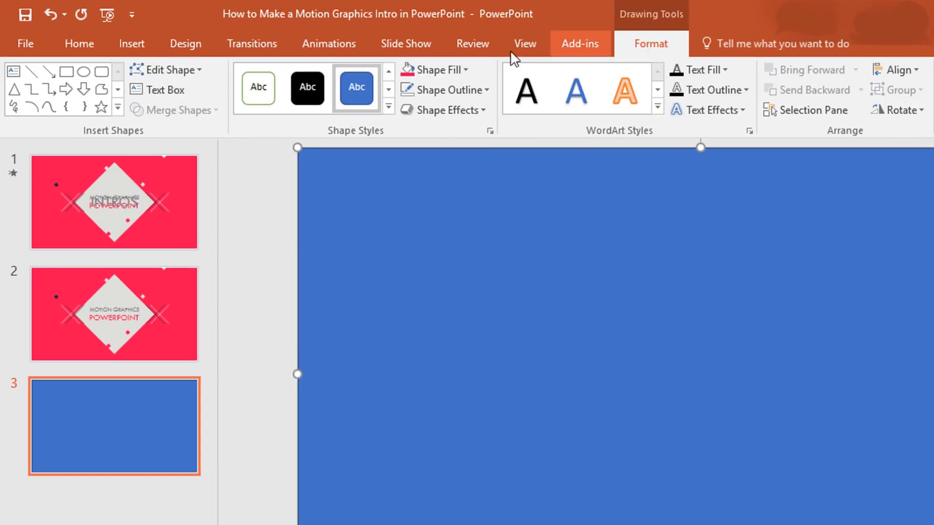
pyautogui.click(459, 73)
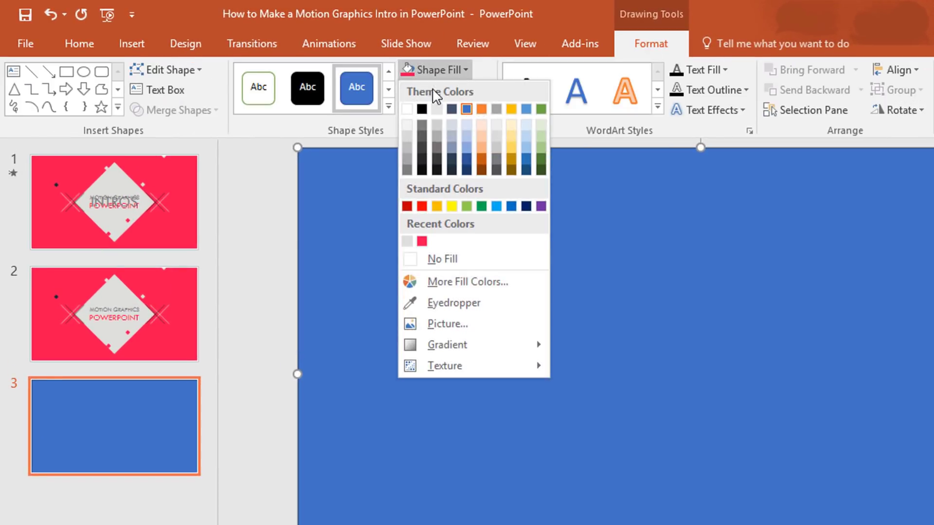
pyautogui.click(421, 242)
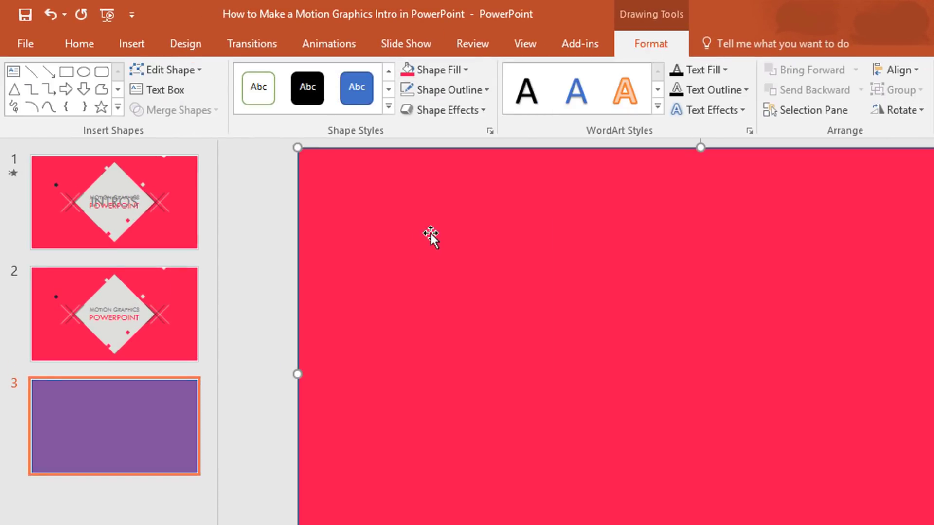
pyautogui.click(478, 89)
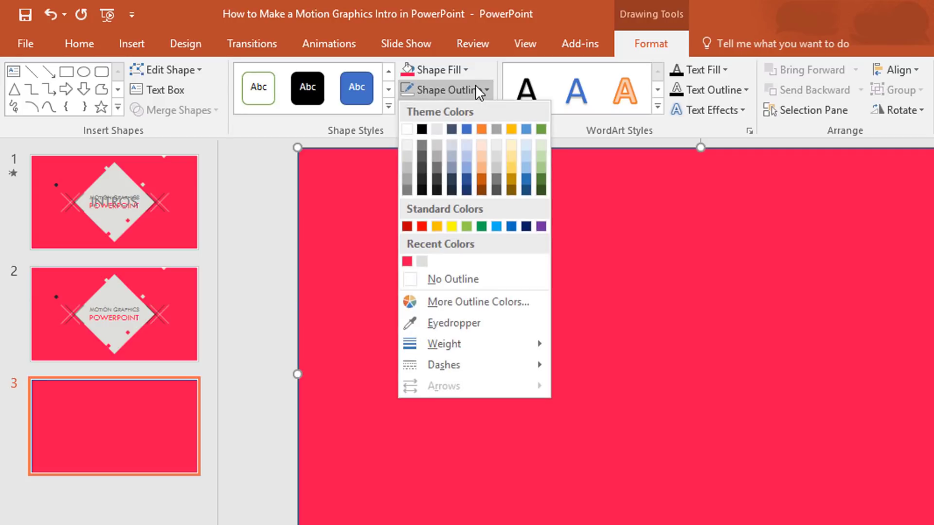
pyautogui.click(428, 283)
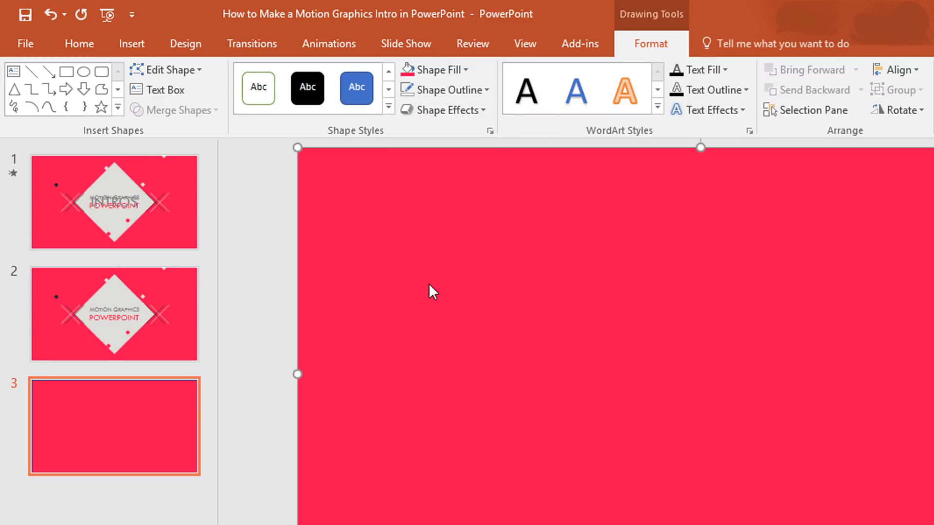
pyautogui.click(275, 317)
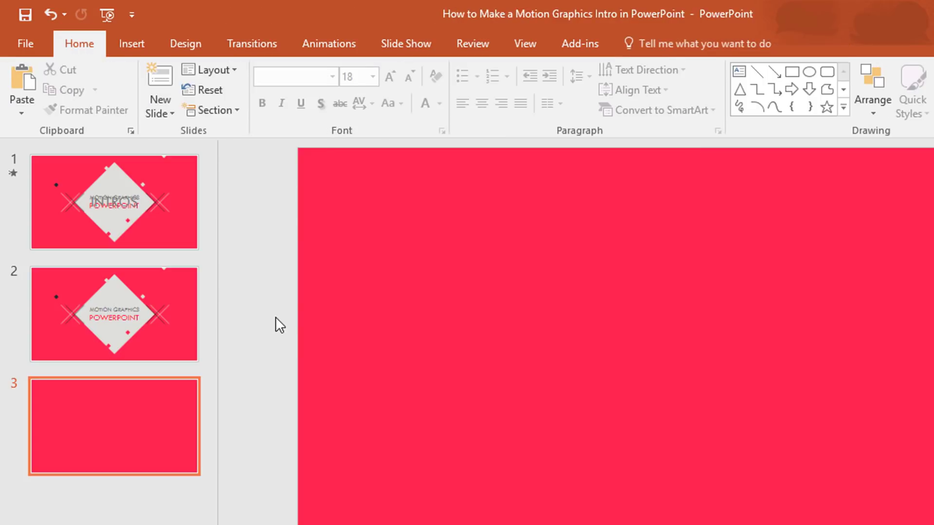
# Step: Draw a square, rotate it 45° into a diamond, and centre it on the slide
pyautogui.click(793, 75)
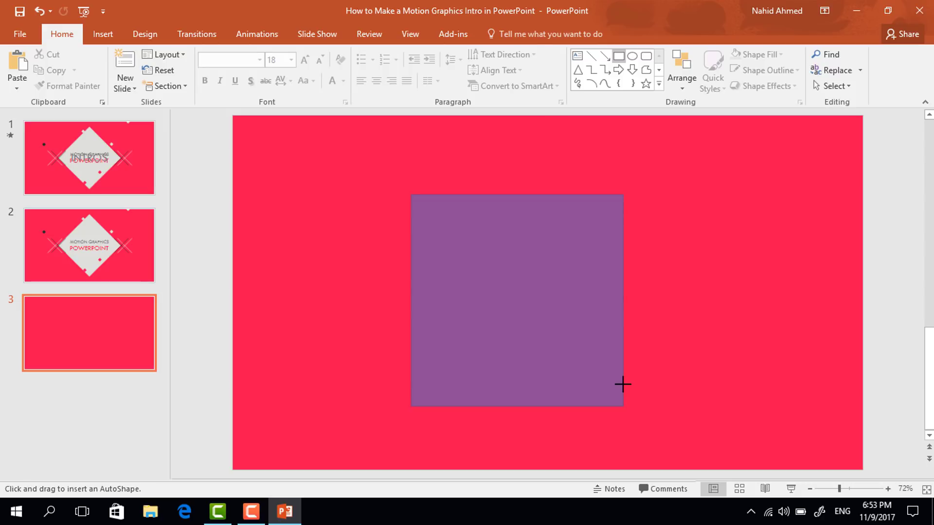
pyautogui.moveTo(622, 385); pyautogui.dragTo(622, 384)
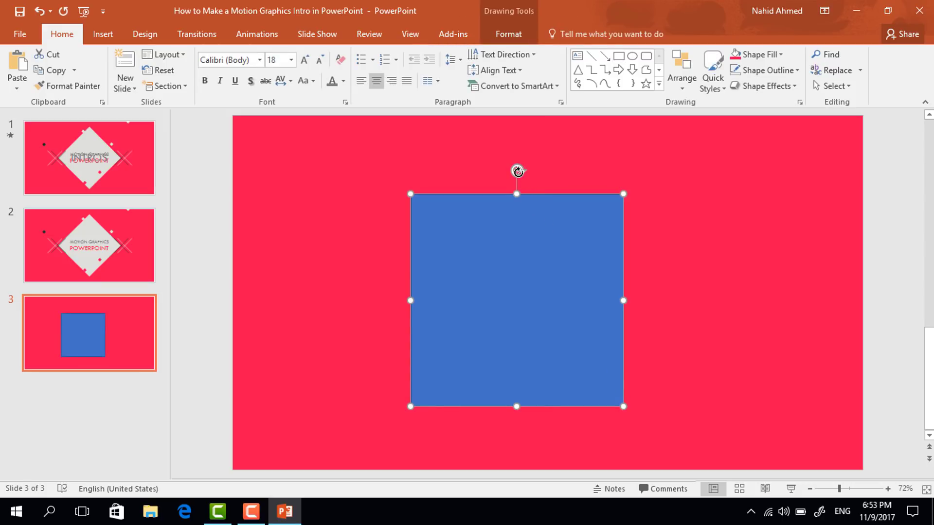
pyautogui.moveTo(518, 171); pyautogui.dragTo(613, 242)
pyautogui.moveTo(520, 323); pyautogui.dragTo(551, 318)
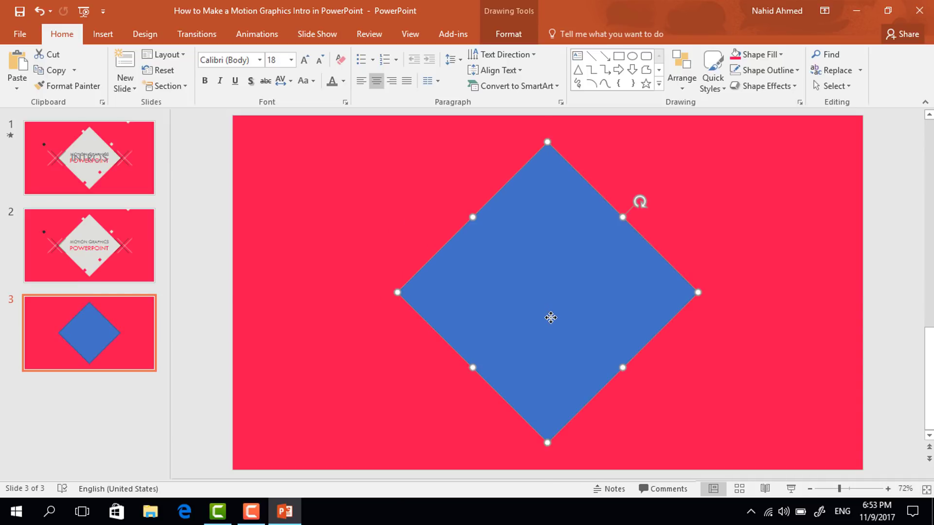
# Step: Subtract the diamond from the pink rectangle with Merge Shapes > Subtract
pyautogui.click(396, 222)
pyautogui.keyDown('shift'); pyautogui.click(540, 268); pyautogui.keyUp('shift')
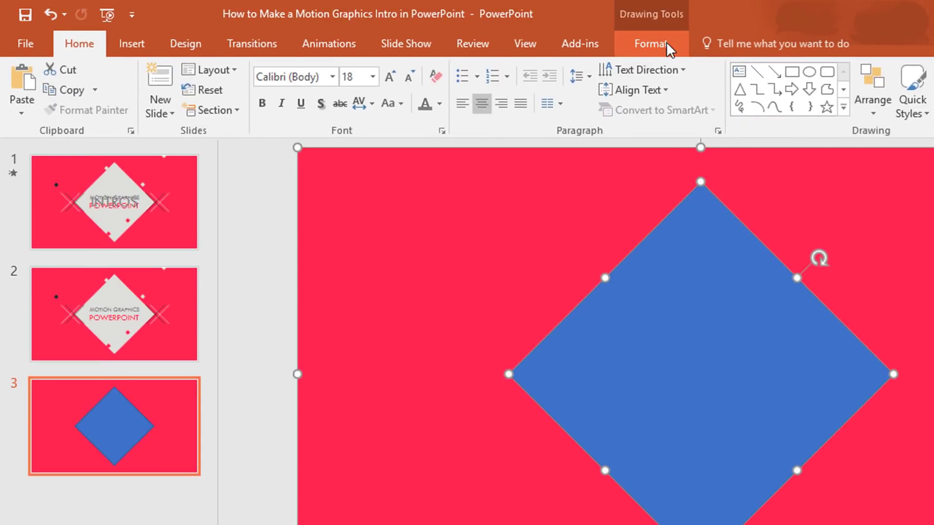
pyautogui.click(521, 33)
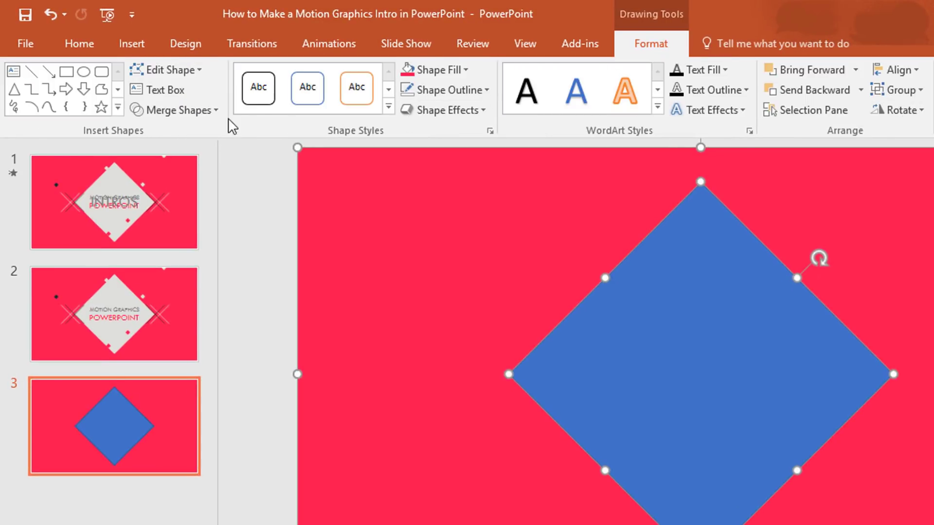
pyautogui.click(213, 111)
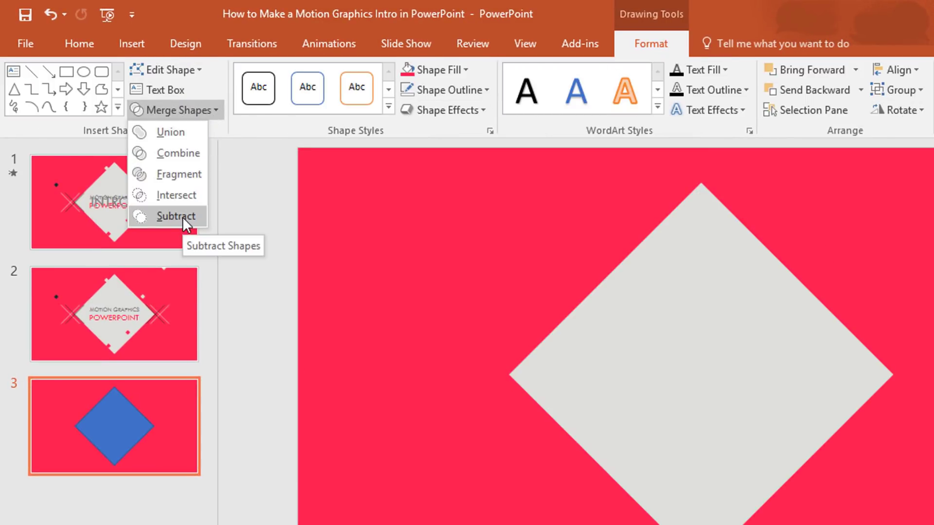
pyautogui.click(187, 217)
pyautogui.press('Escape')
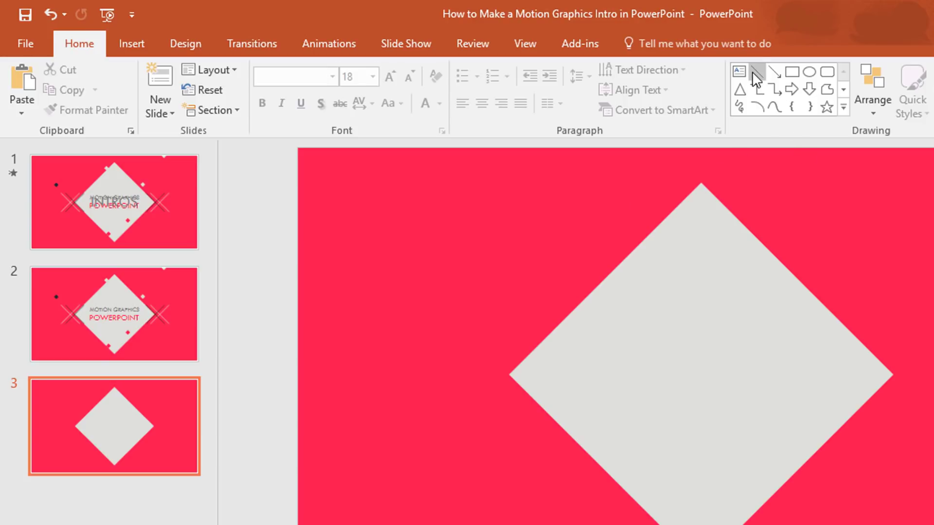
# Step: Draw a light grey line beside the diamond, sized 1.53" high by 1.51" wide
pyautogui.click(752, 71)
pyautogui.moveTo(467, 392); pyautogui.dragTo(534, 320)
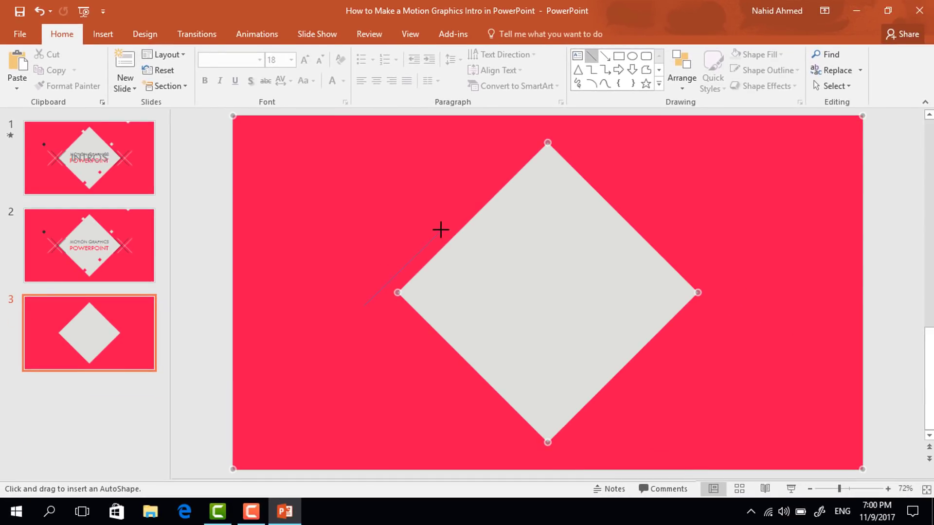
pyautogui.moveTo(440, 230); pyautogui.dragTo(439, 223)
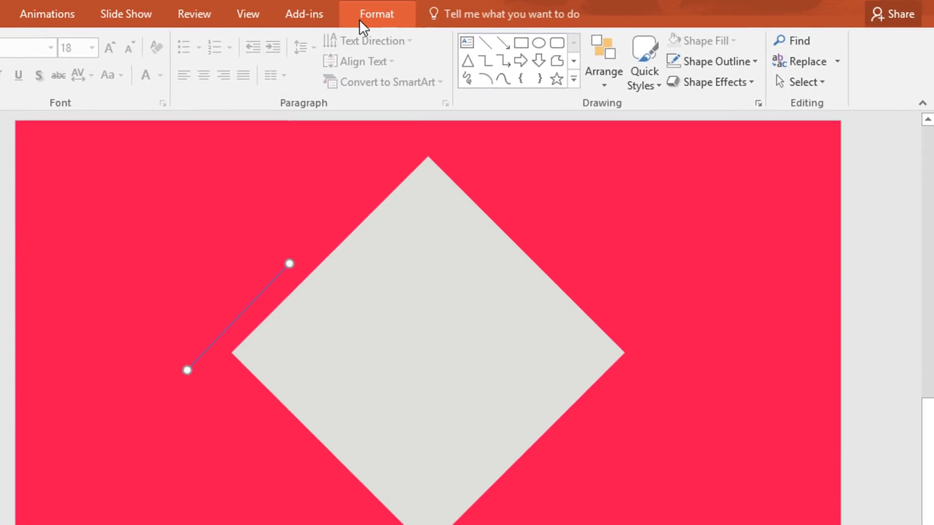
pyautogui.click(359, 19)
pyautogui.click(700, 47)
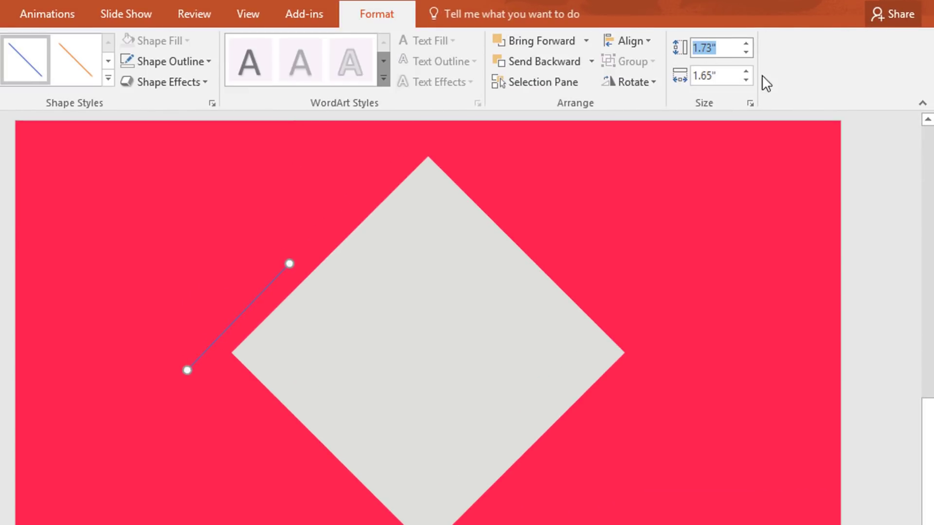
pyautogui.write('1')
pyautogui.press('Return')
pyautogui.click(722, 74)
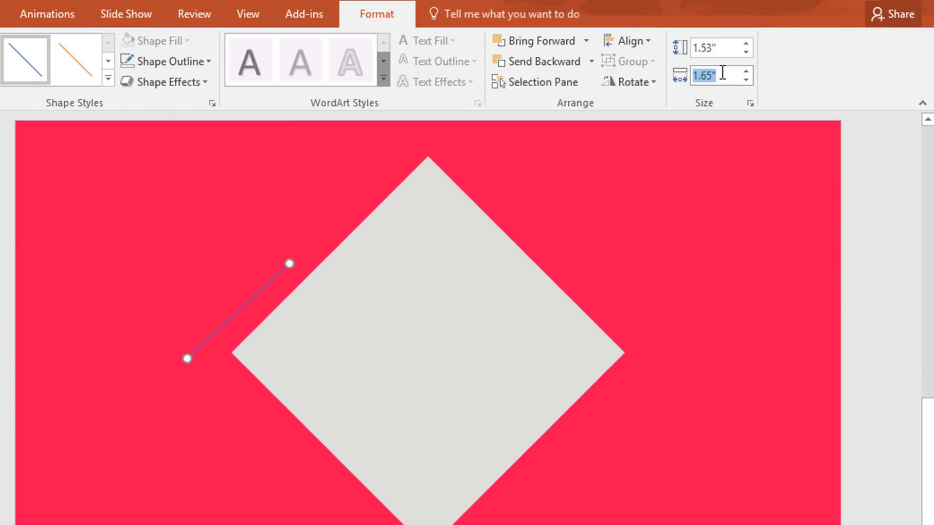
pyautogui.write('1')
pyautogui.press('Return')
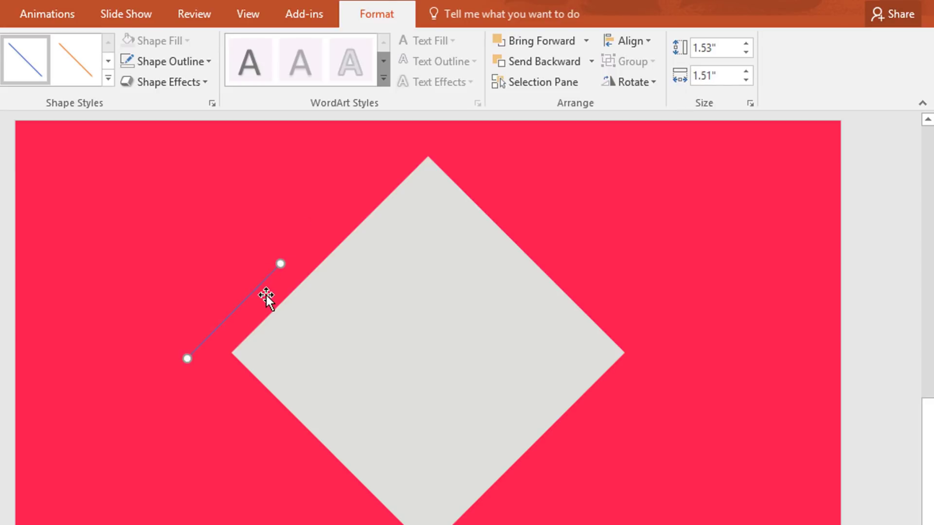
pyautogui.click(191, 62)
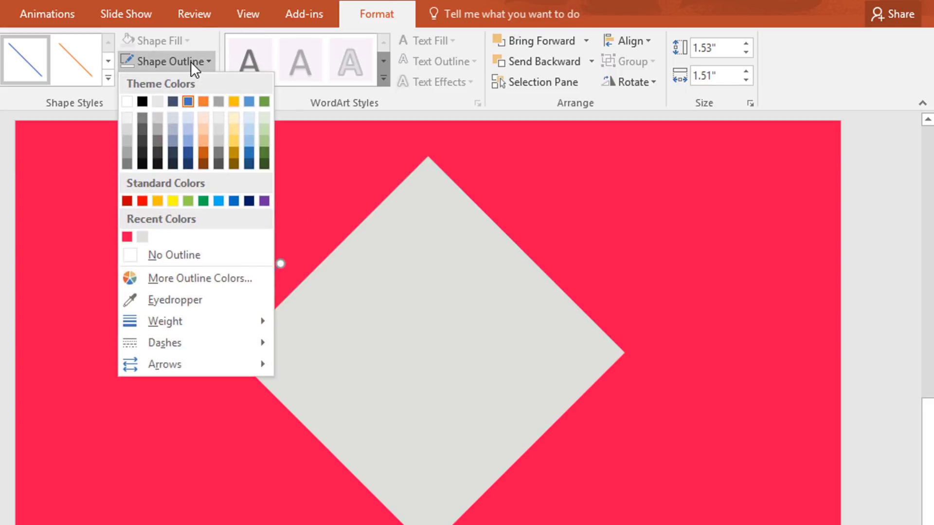
pyautogui.click(144, 237)
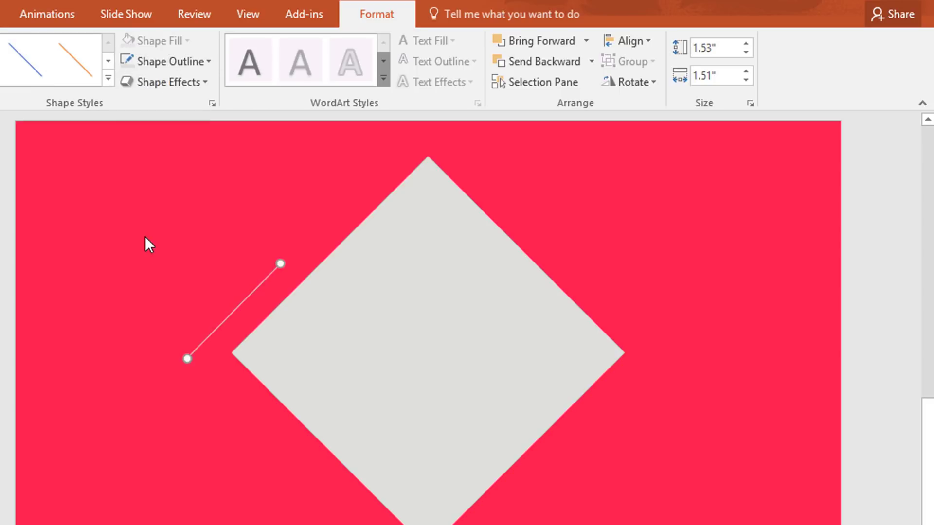
# Step: Duplicate the line, angle the copy the opposite way, and size it 1.53" by 1.51"
pyautogui.hotkey('ctrl', 'd')
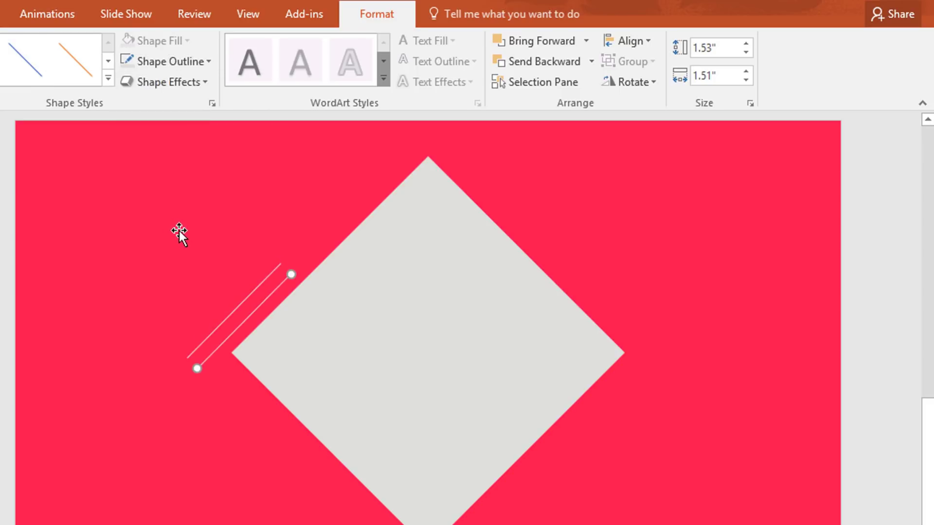
pyautogui.moveTo(197, 368); pyautogui.dragTo(203, 192)
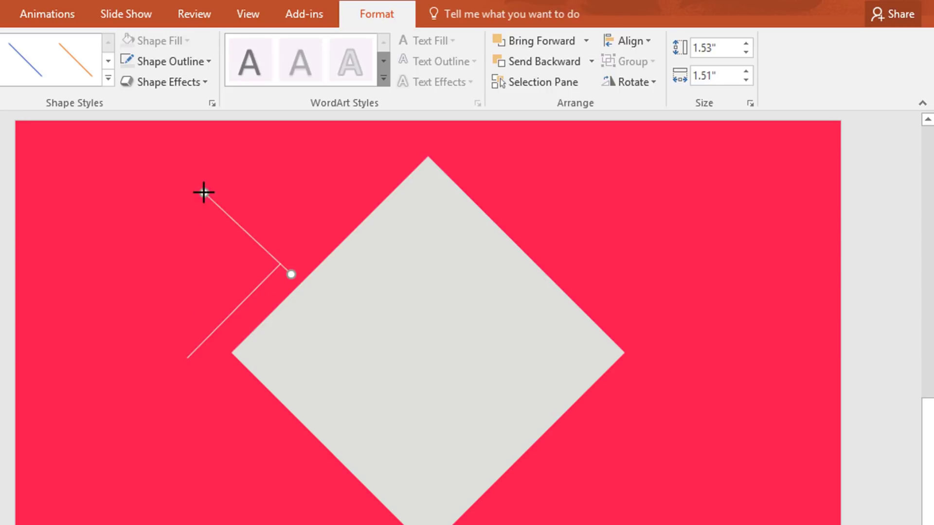
pyautogui.moveTo(244, 227); pyautogui.dragTo(227, 362)
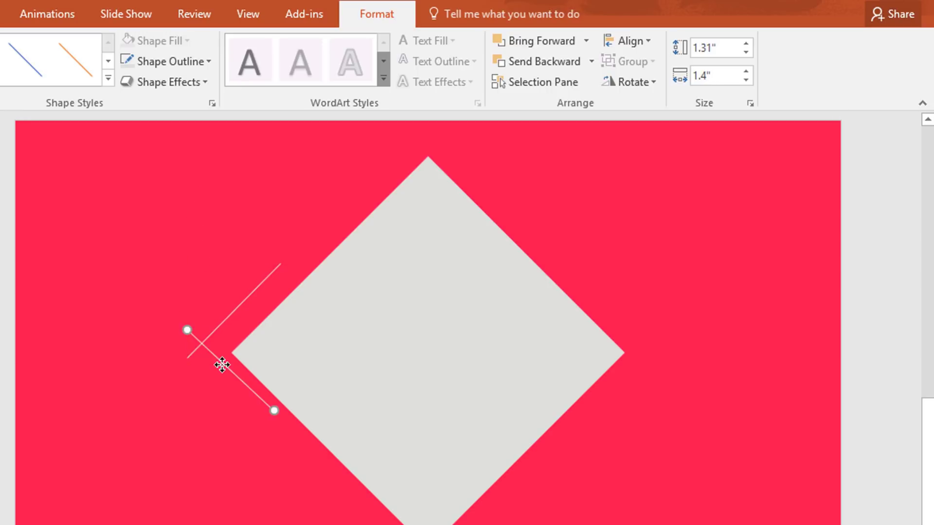
pyautogui.moveTo(185, 327); pyautogui.dragTo(187, 324)
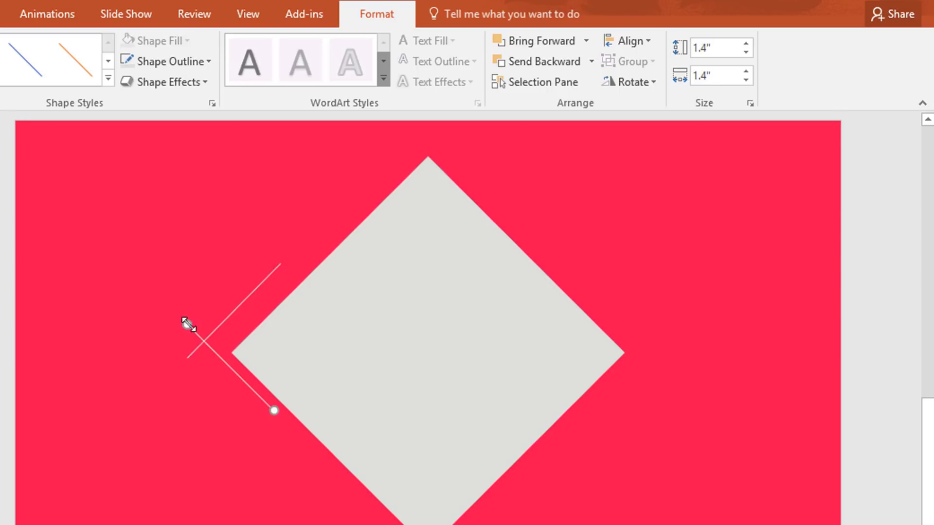
pyautogui.click(700, 47)
pyautogui.press('BackSpace')
pyautogui.write('1.53')
pyautogui.press('Return')
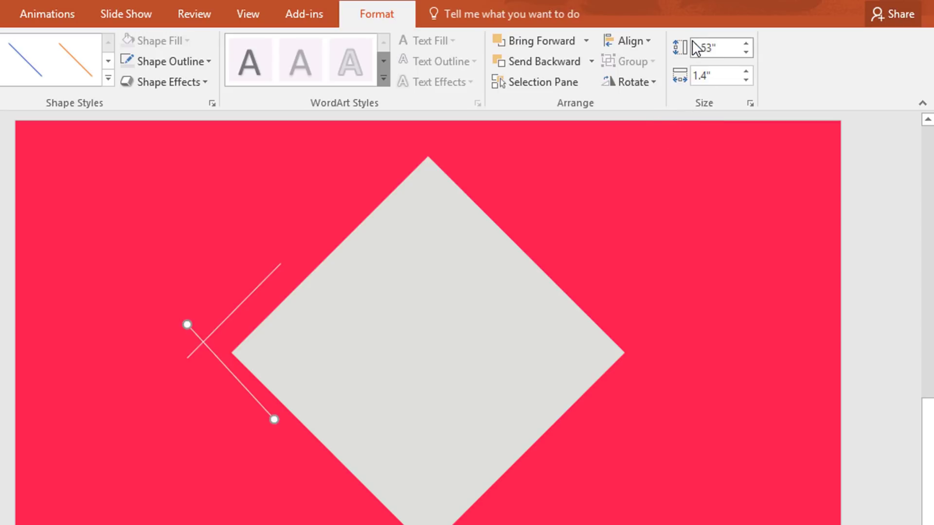
pyautogui.click(717, 76)
pyautogui.write('1.51')
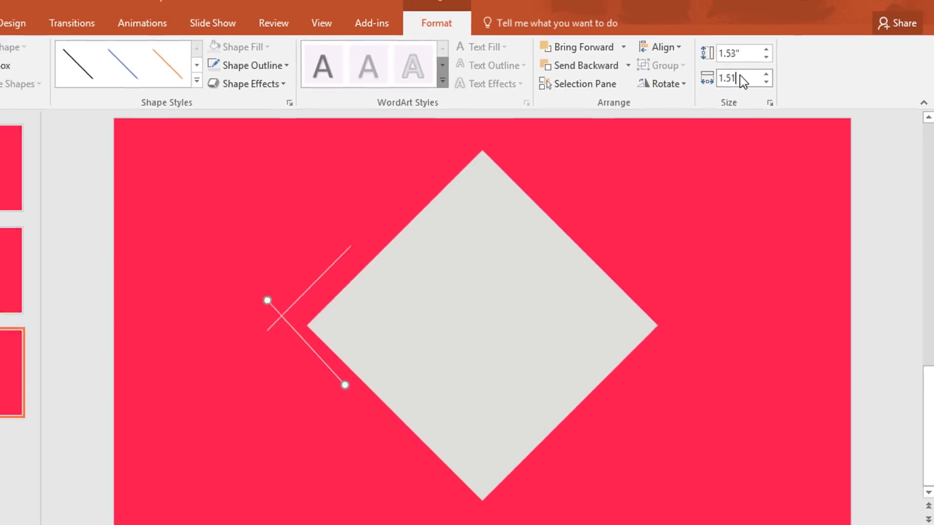
pyautogui.press('Return')
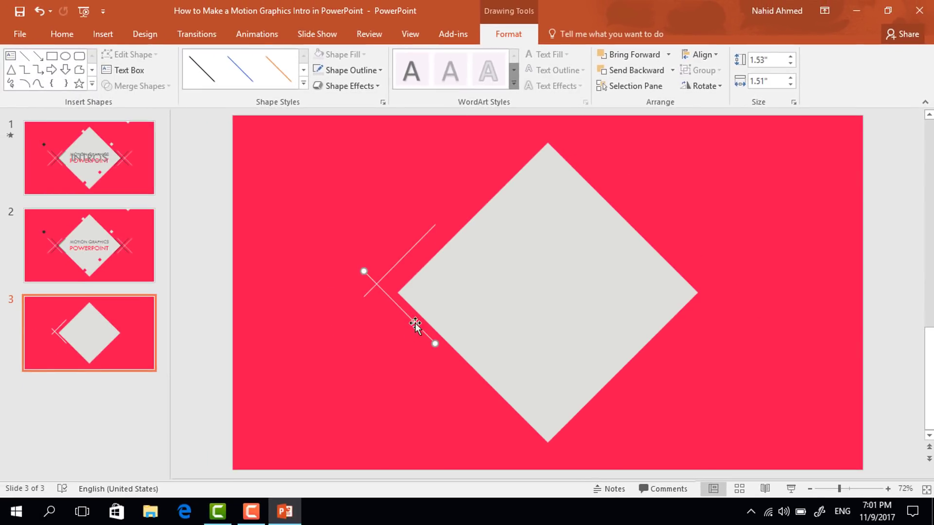
# Step: Cross the two grey lines into an X and group them
pyautogui.moveTo(327, 361); pyautogui.dragTo(330, 306)
pyautogui.moveTo(417, 276); pyautogui.dragTo(417, 276)
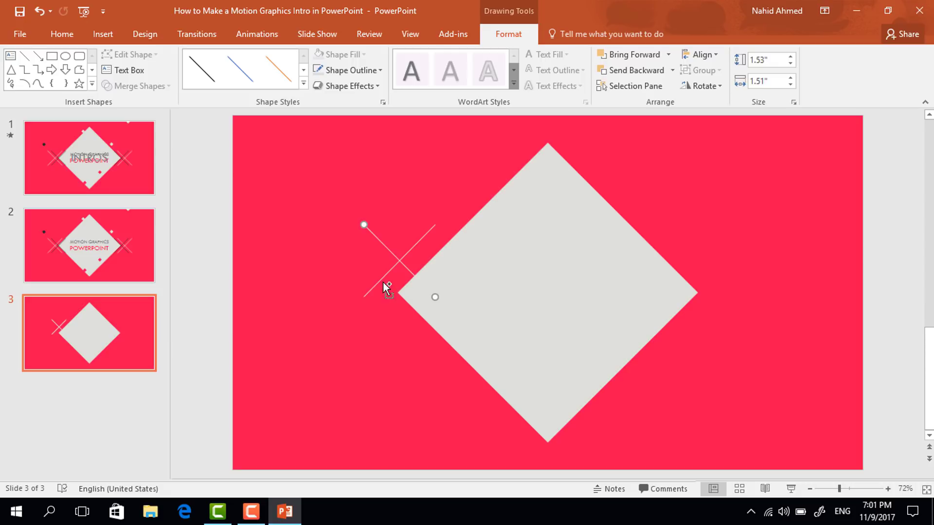
pyautogui.keyDown('shift'); pyautogui.click(382, 278); pyautogui.keyUp('shift')
pyautogui.hotkey('ctrl', 'g')
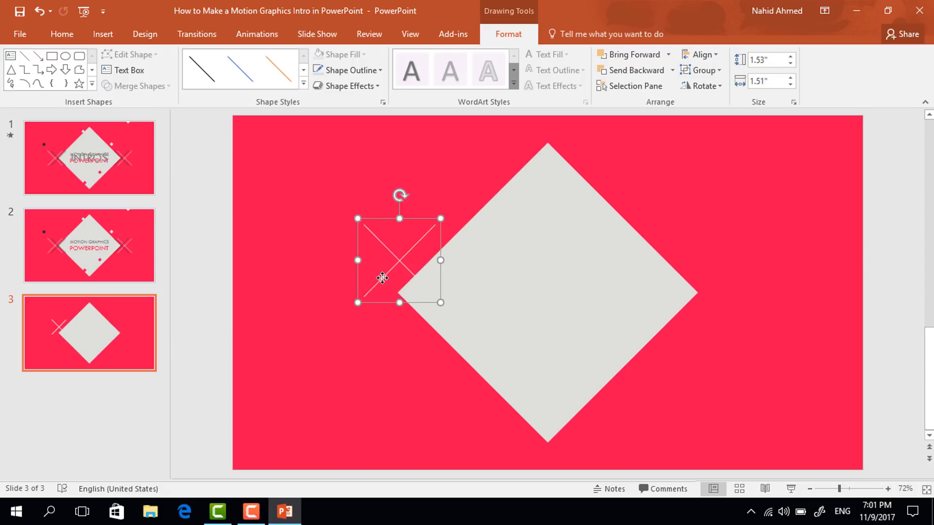
# Step: Place a copy of the X at the diamond's left tip with a dark grey outline
pyautogui.moveTo(384, 280); pyautogui.dragTo(382, 313)
pyautogui.click(357, 75)
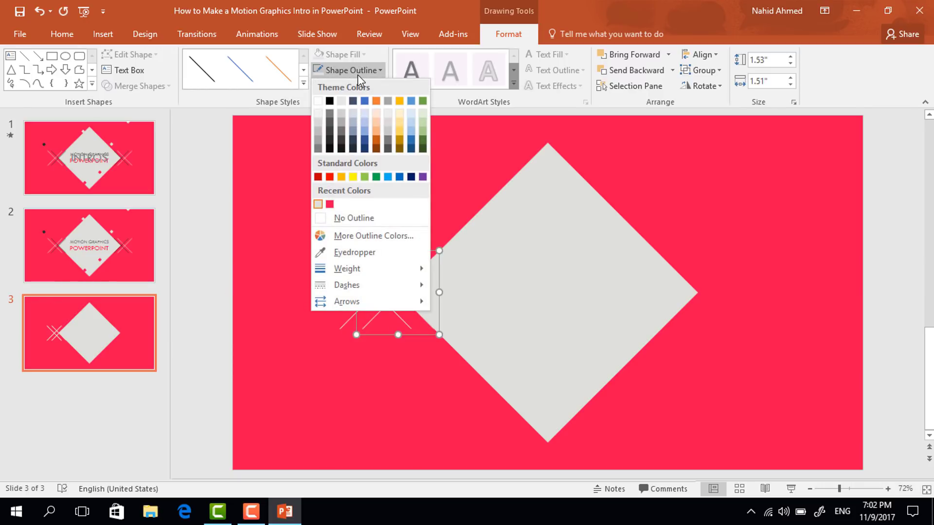
pyautogui.click(330, 142)
pyautogui.click(375, 254)
pyautogui.click(368, 288)
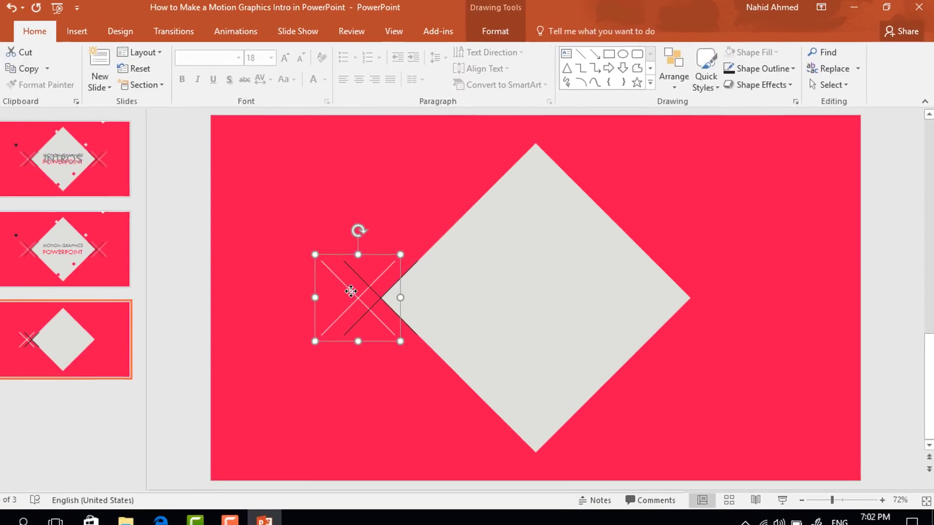
# Step: Set 50% line transparency on both the light and dark X in Format Shape
pyautogui.click(505, 34)
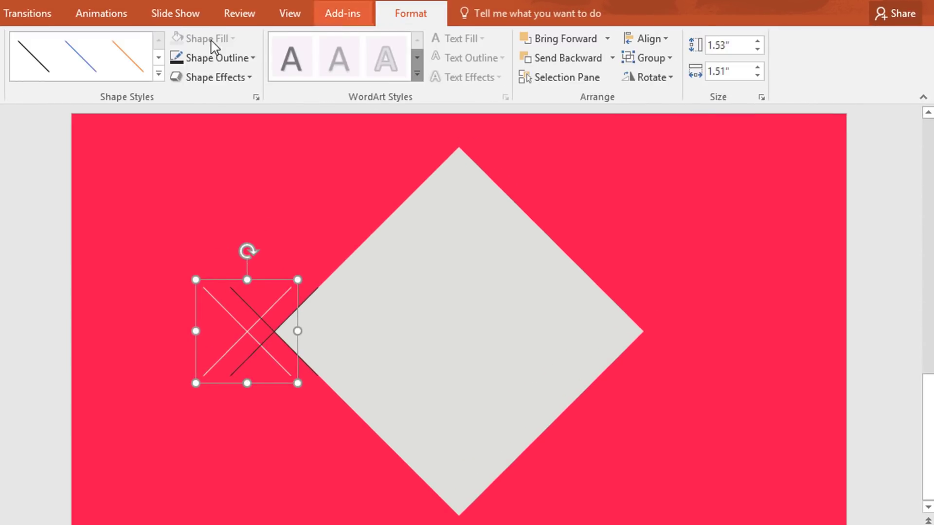
pyautogui.click(256, 98)
pyautogui.click(884, 309)
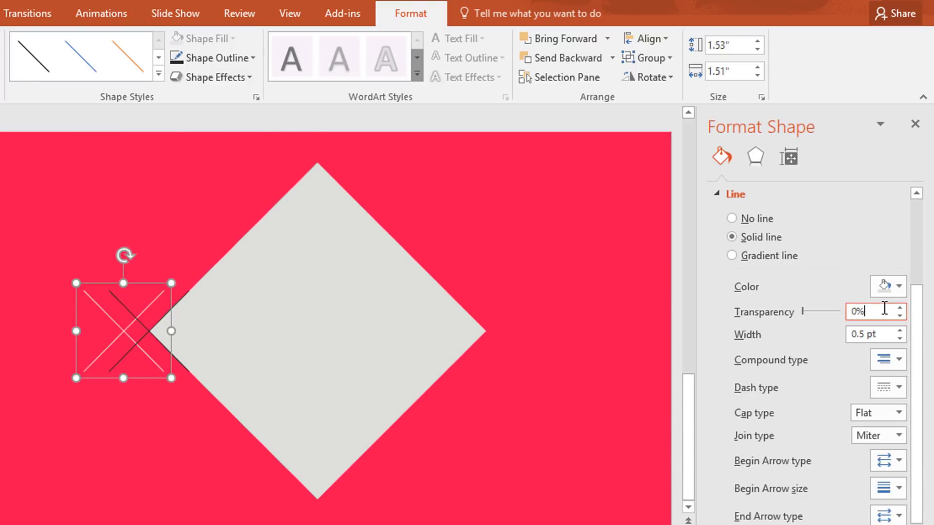
pyautogui.press('BackSpace')
pyautogui.press('BackSpace')
pyautogui.write('50')
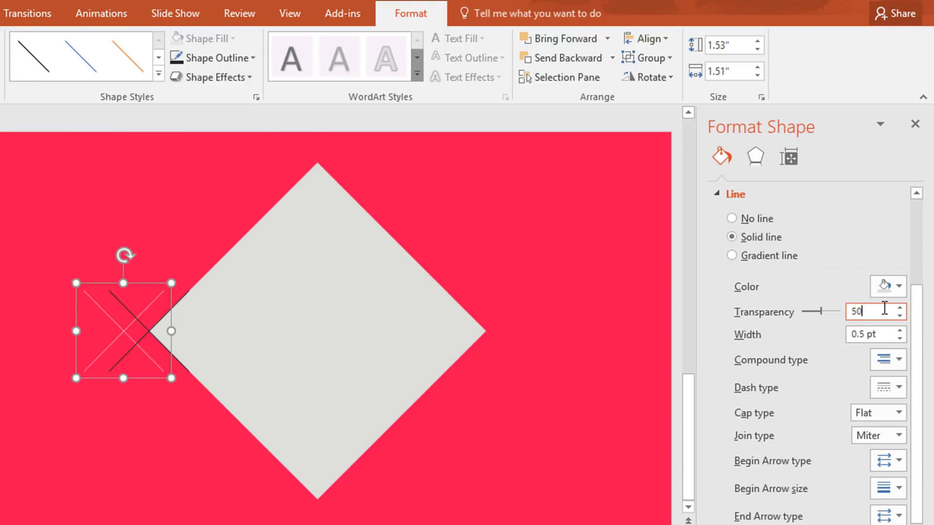
pyautogui.press('Return')
pyautogui.click(148, 333)
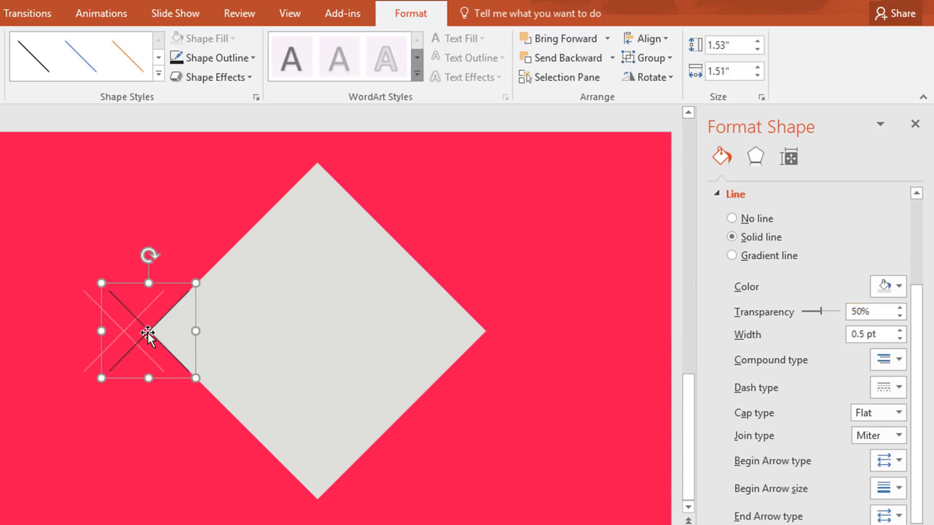
pyautogui.click(861, 314)
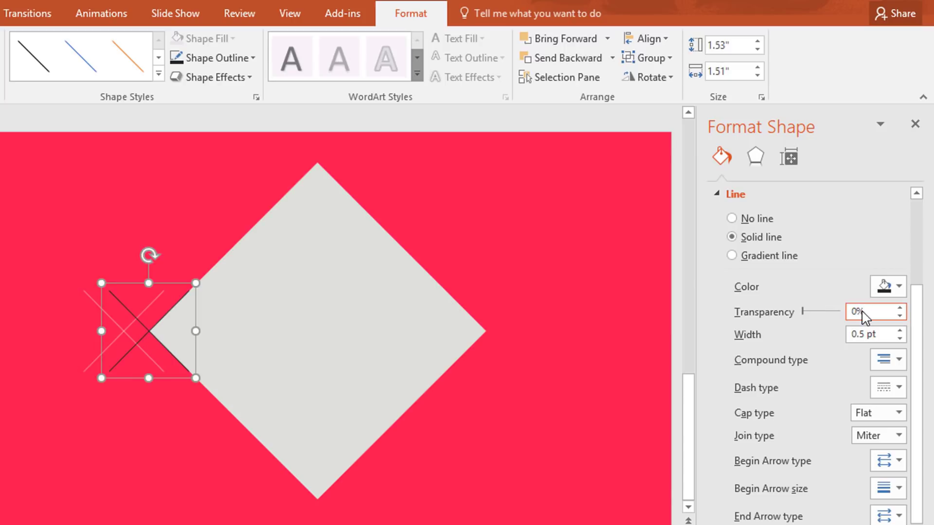
pyautogui.doubleClick(862, 314)
pyautogui.write('50')
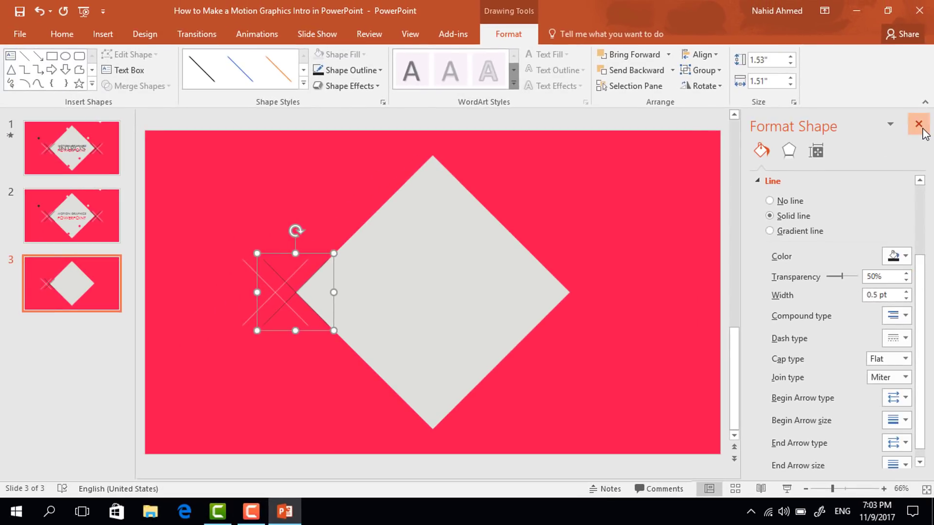
pyautogui.click(915, 124)
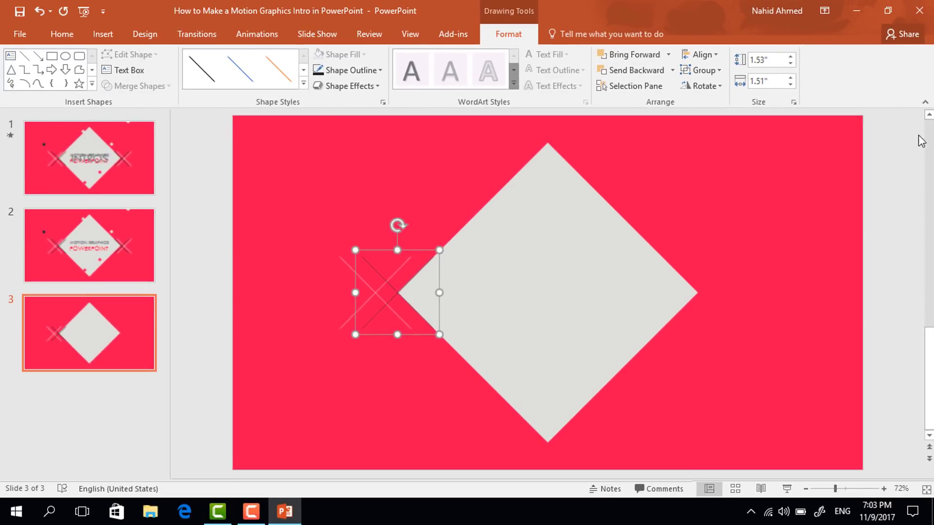
# Step: Copy the dark and light X crosses to the diamond's right tip
pyautogui.scroll(3, 748, 383)
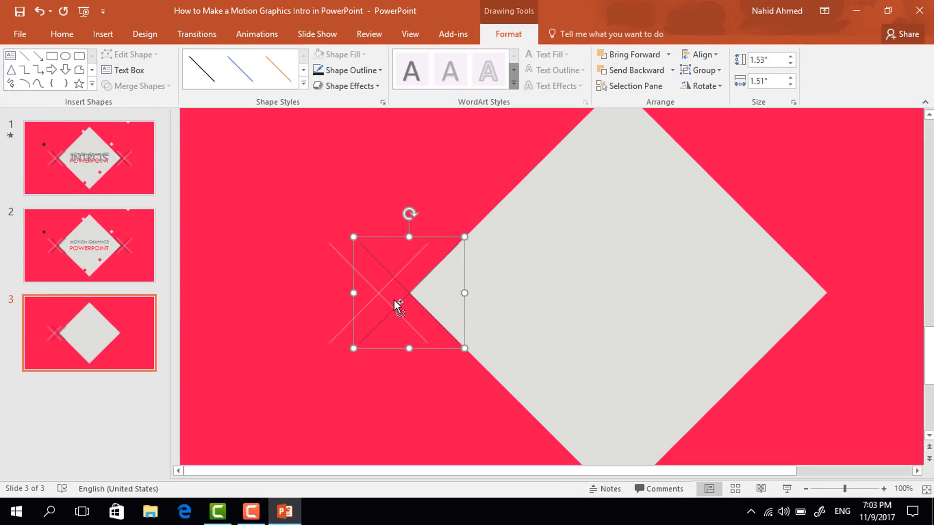
pyautogui.moveTo(395, 301); pyautogui.dragTo(817, 333)
pyautogui.scroll(-3, 700, 400)
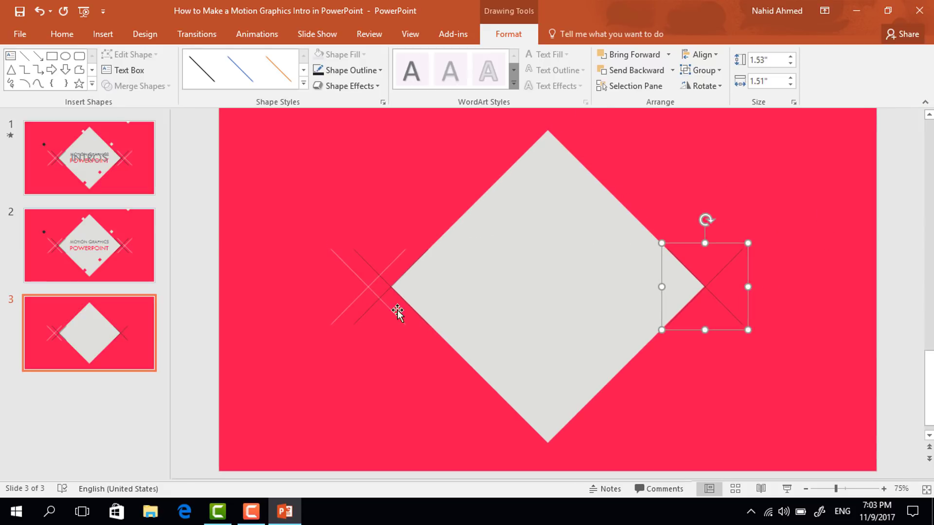
pyautogui.moveTo(359, 291); pyautogui.dragTo(718, 309)
pyautogui.click(905, 318)
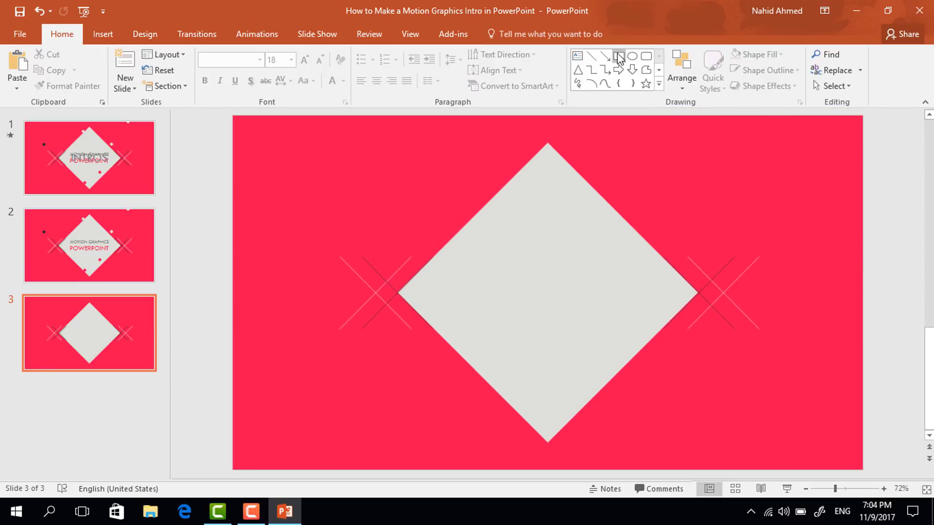
# Step: Add a small 45°-rotated black square with no outline left of the big diamond
pyautogui.click(618, 57)
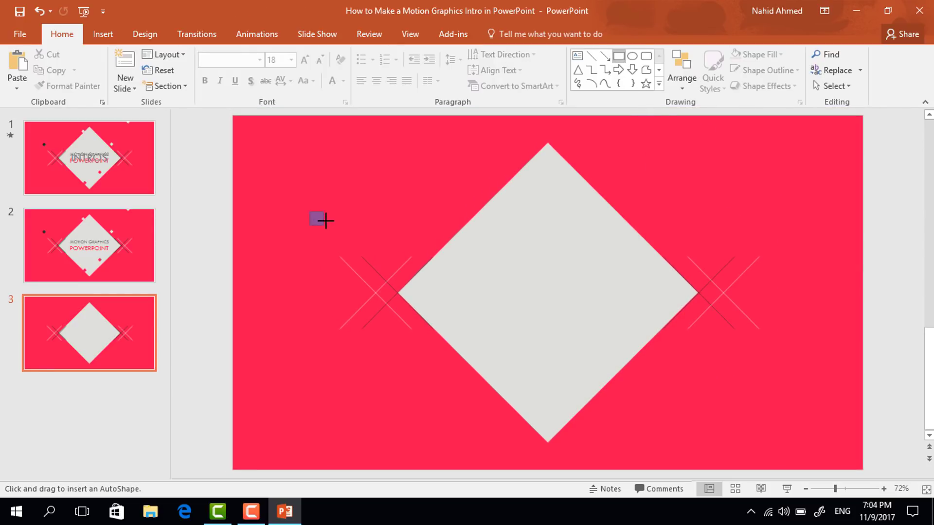
pyautogui.moveTo(324, 222); pyautogui.dragTo(325, 222)
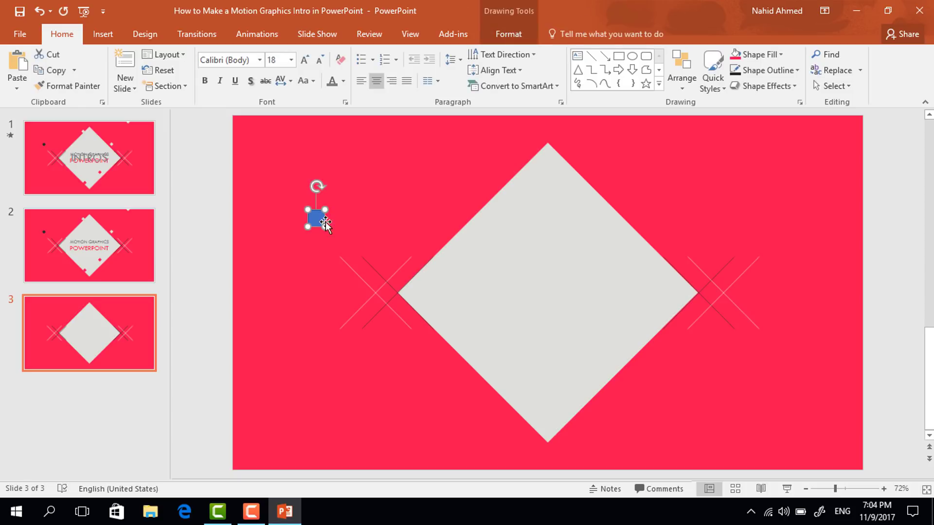
pyautogui.moveTo(315, 186)
pyautogui.mouseDown()
pyautogui.moveTo(346, 200)
pyautogui.moveTo(339, 195)
pyautogui.mouseUp()
pyautogui.click(524, 42)
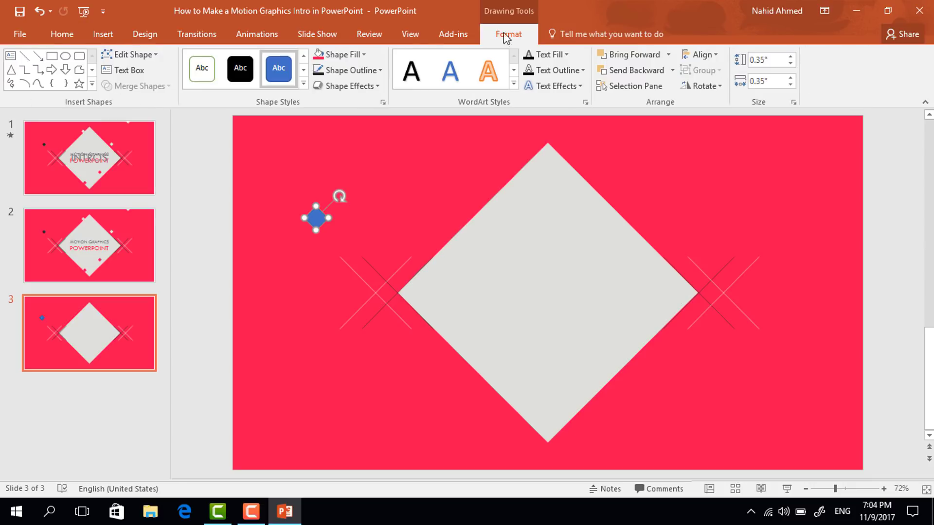
pyautogui.click(356, 55)
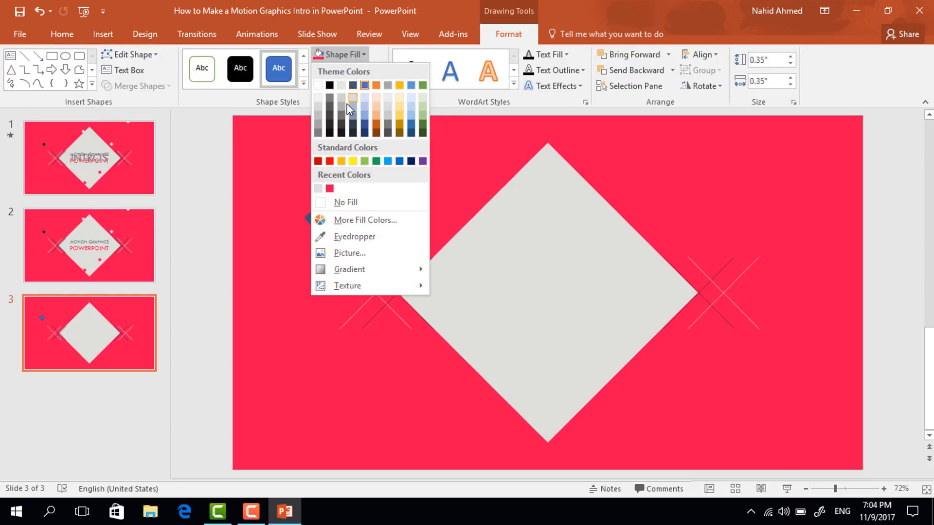
pyautogui.click(341, 132)
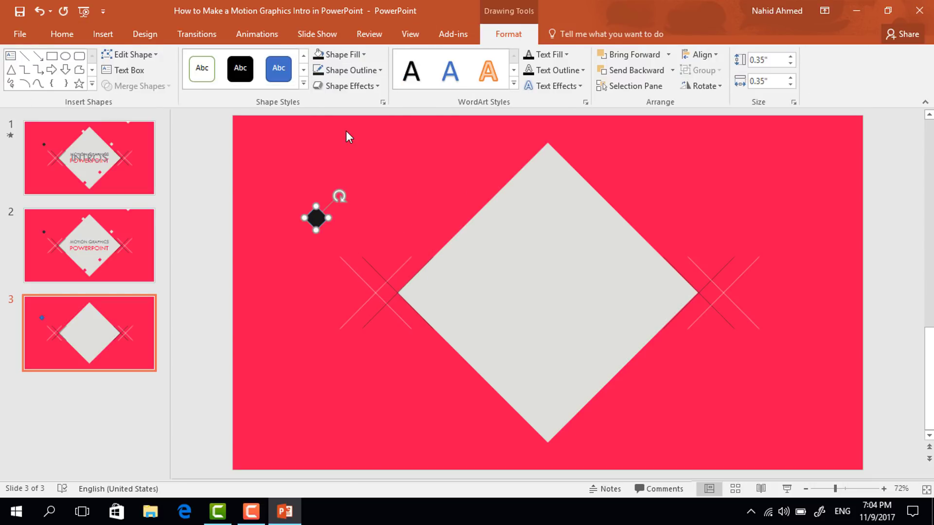
pyautogui.click(349, 70)
pyautogui.click(379, 218)
pyautogui.moveTo(319, 219); pyautogui.dragTo(323, 228)
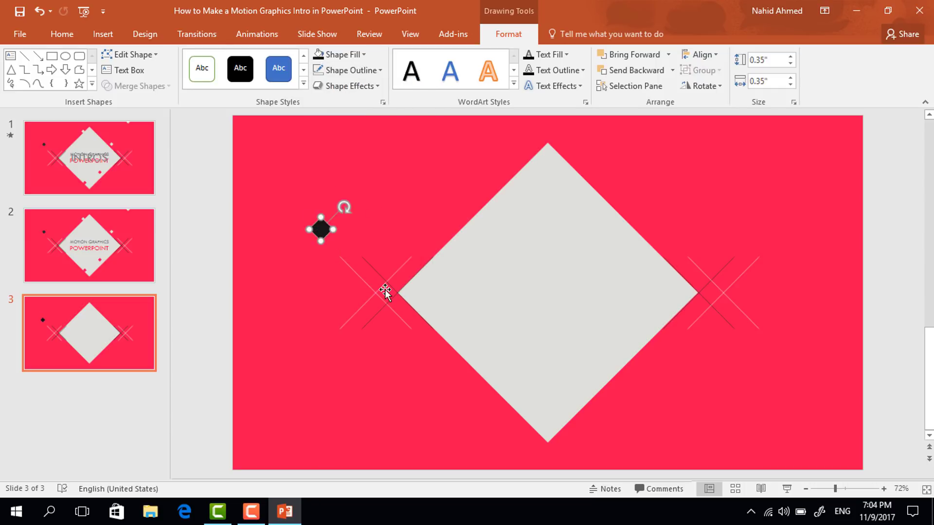
# Step: Copy the small square to the diamond's top corner in light grey, plus a red duplicate
pyautogui.moveTo(327, 235); pyautogui.dragTo(512, 165)
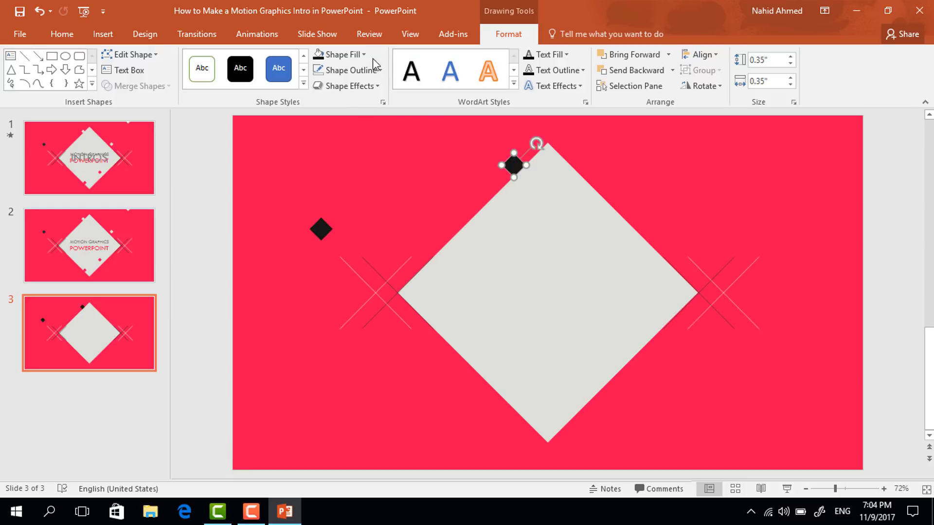
pyautogui.click(356, 57)
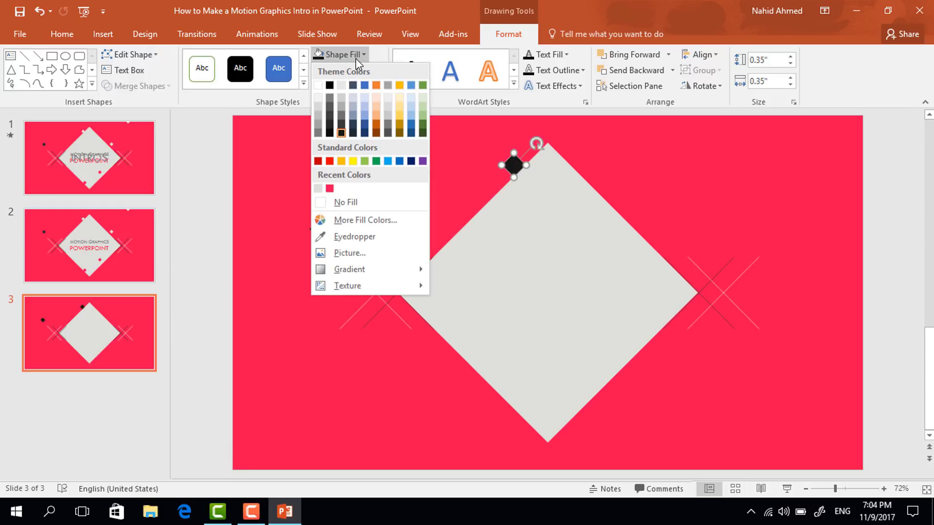
pyautogui.click(318, 189)
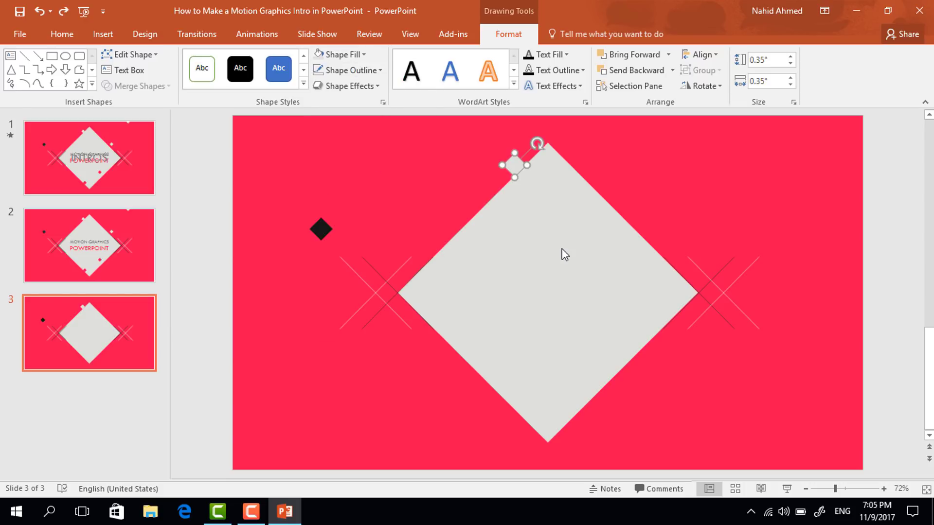
pyautogui.press('Right')
pyautogui.press('Right')
pyautogui.press('Down')
pyautogui.press('Down')
pyautogui.click(341, 54)
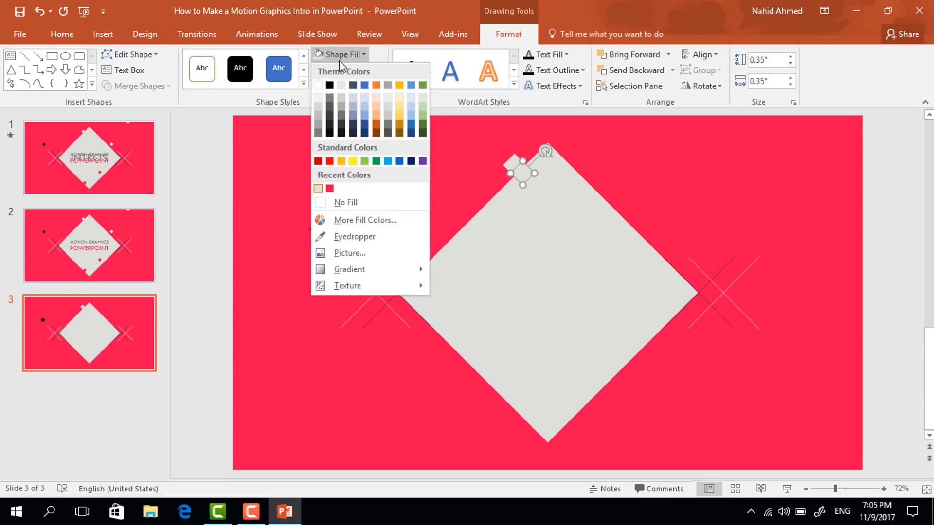
pyautogui.click(329, 189)
# Step: Move the grey square to the slide's top edge and the red one to the lower right
pyautogui.moveTo(521, 171); pyautogui.dragTo(515, 398)
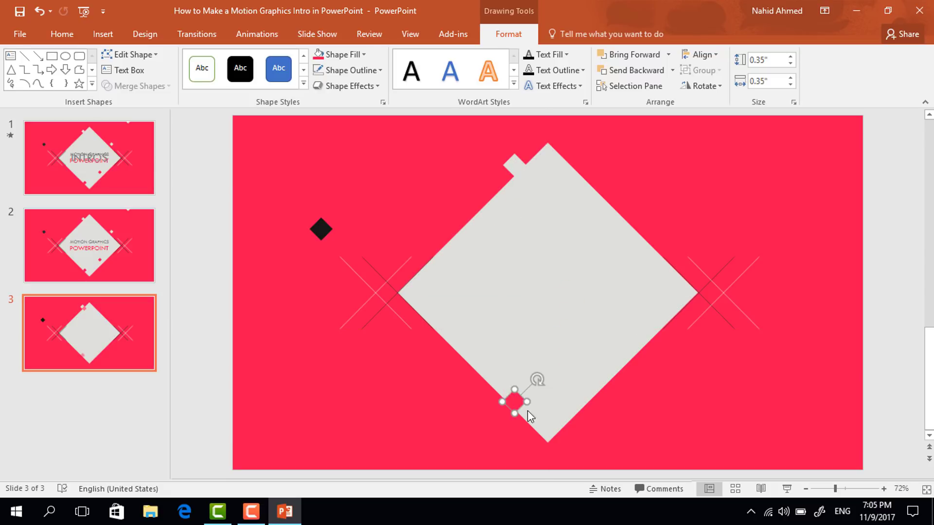
pyautogui.click(516, 164)
pyautogui.moveTo(522, 176); pyautogui.dragTo(667, 240)
pyautogui.click(506, 409)
pyautogui.moveTo(506, 409); pyautogui.dragTo(589, 380)
pyautogui.click(872, 312)
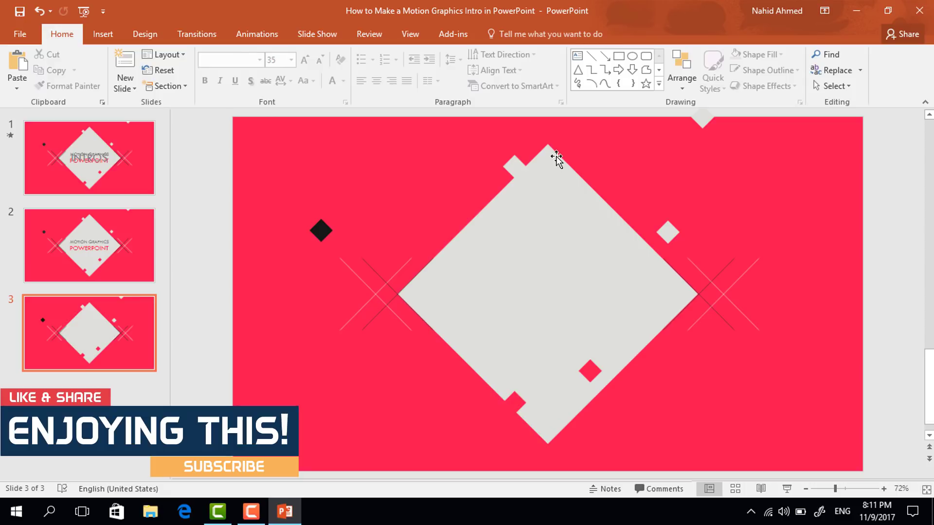
# Step: Add a MOTION GRAPHICS text box across the big diamond's upper area
pyautogui.click(577, 56)
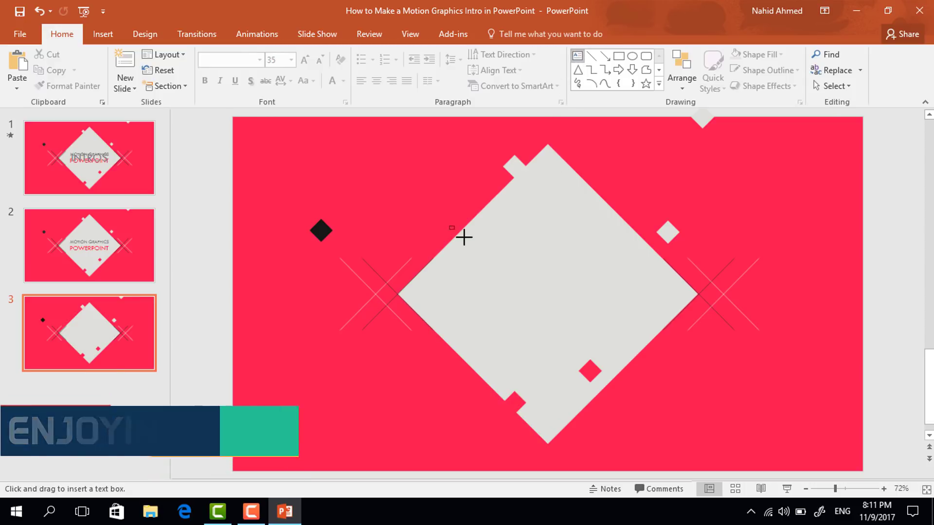
pyautogui.moveTo(449, 226)
pyautogui.mouseDown()
pyautogui.moveTo(576, 267)
pyautogui.moveTo(650, 262)
pyautogui.mouseUp()
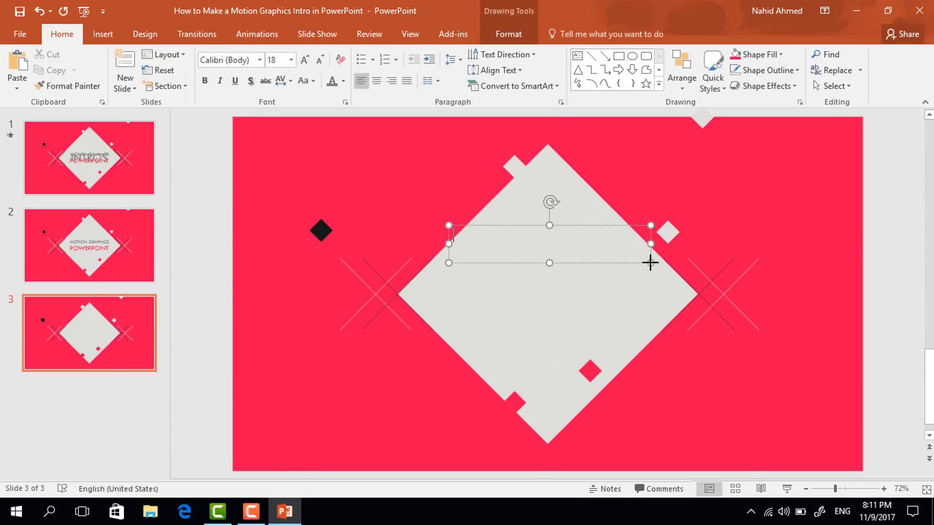
pyautogui.write('MOTION GRAPHICS')
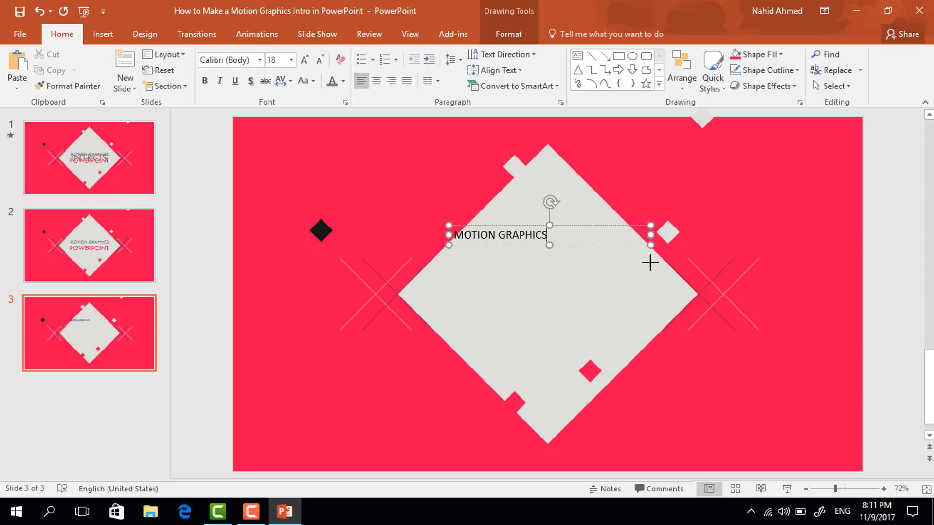
# Step: Format MOTION GRAPHICS as grey, centred, 35-pt Tw Cen MT
pyautogui.hotkey('ctrl', 'a')
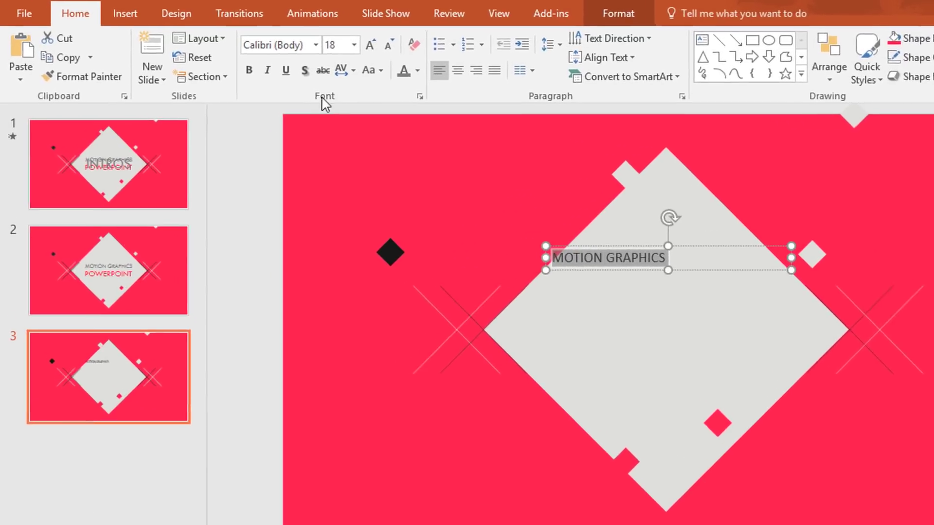
pyautogui.click(225, 58)
pyautogui.write('Tw Cen MT')
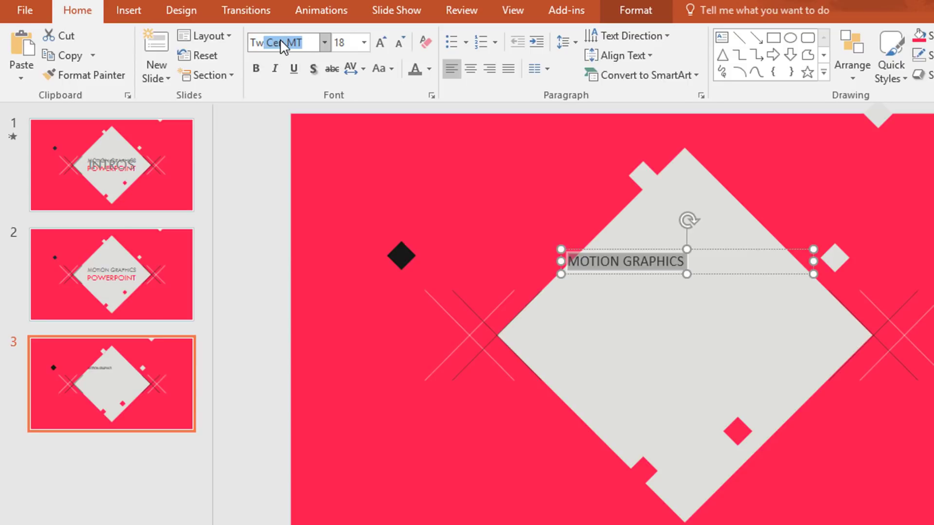
pyautogui.press('Return')
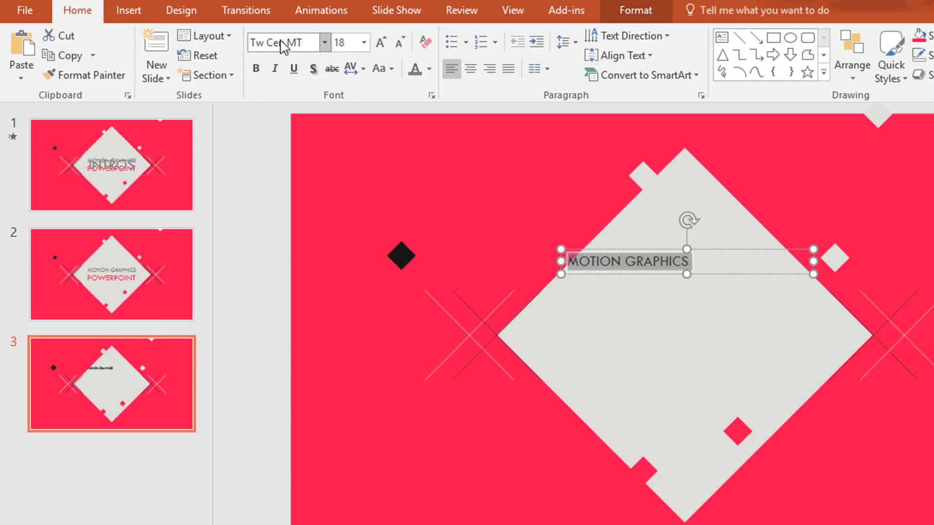
pyautogui.click(350, 46)
pyautogui.write('35')
pyautogui.press('Return')
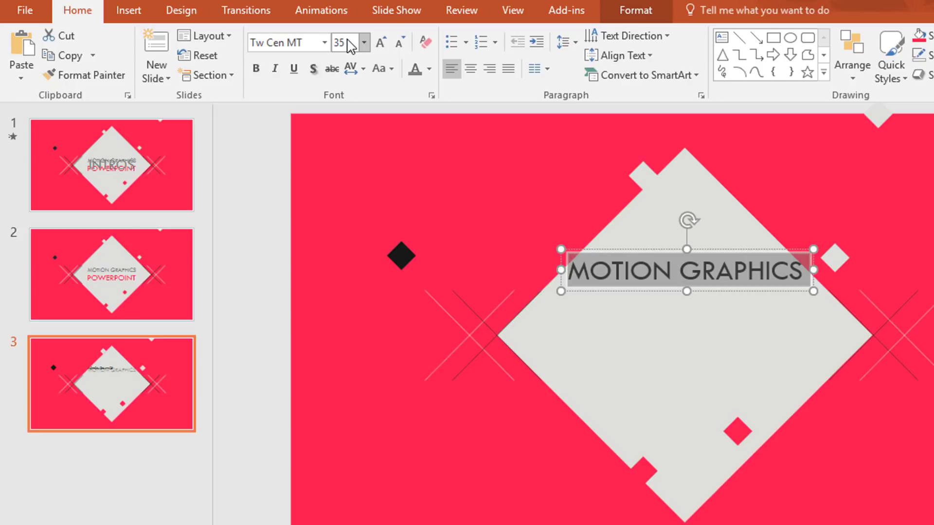
pyautogui.click(429, 69)
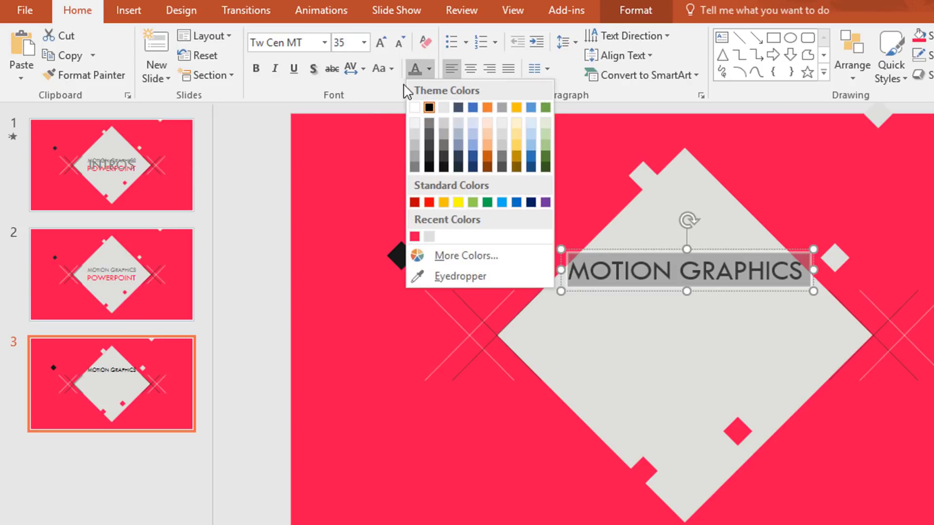
pyautogui.click(416, 165)
pyautogui.click(471, 71)
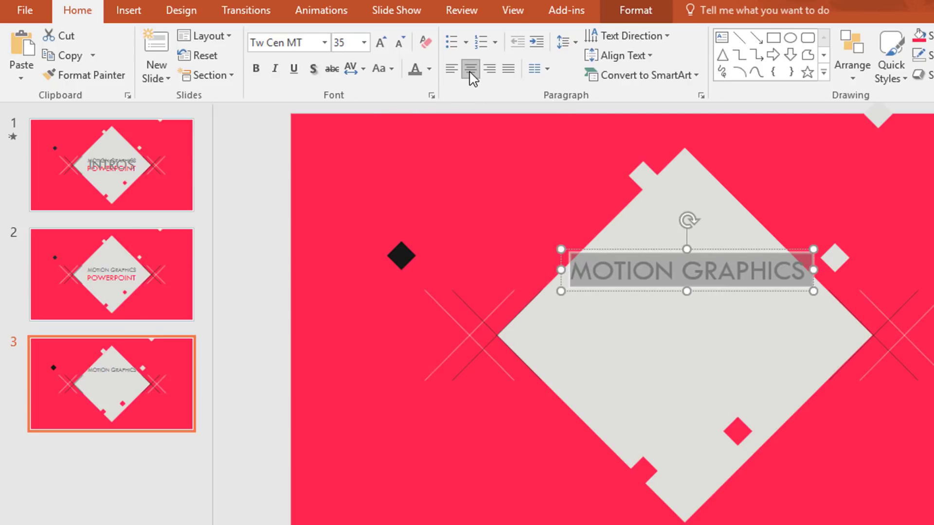
# Step: Copy the title below, retype it as POWERPOINT, and make it 50 pt in pink
pyautogui.moveTo(719, 288); pyautogui.dragTo(723, 343)
pyautogui.tripleClick(712, 331)
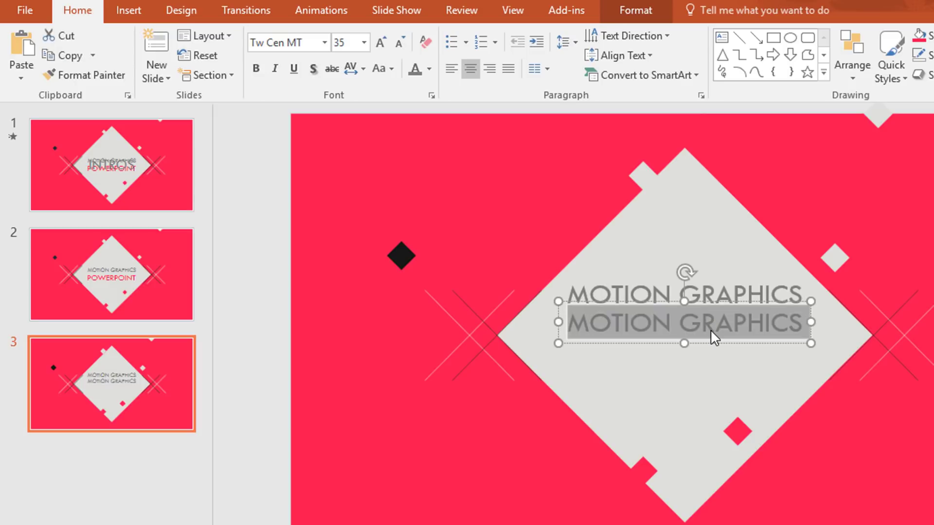
pyautogui.write('PO')
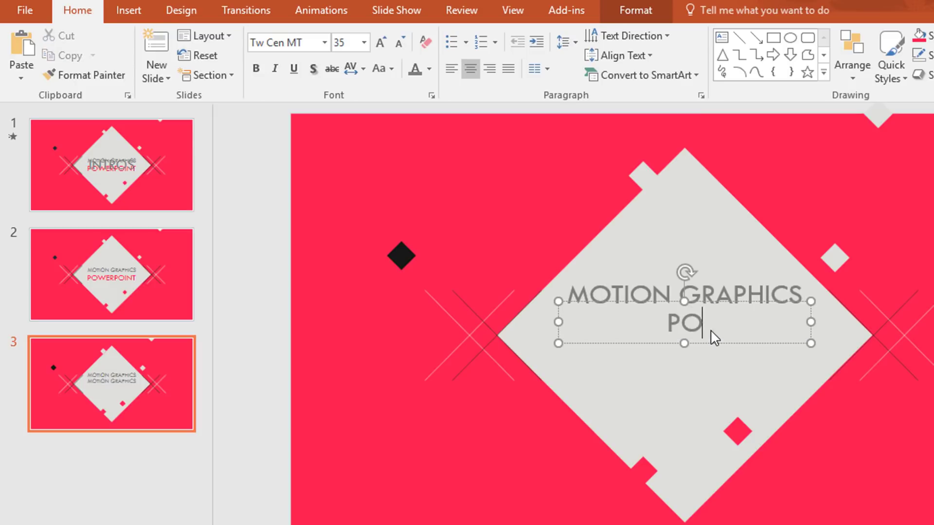
pyautogui.write('WERPOINT')
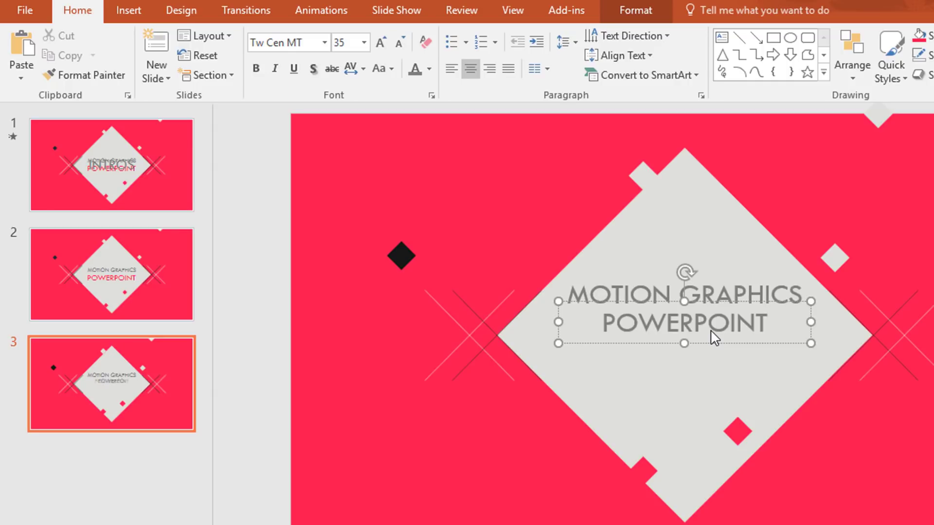
pyautogui.doubleClick(645, 325)
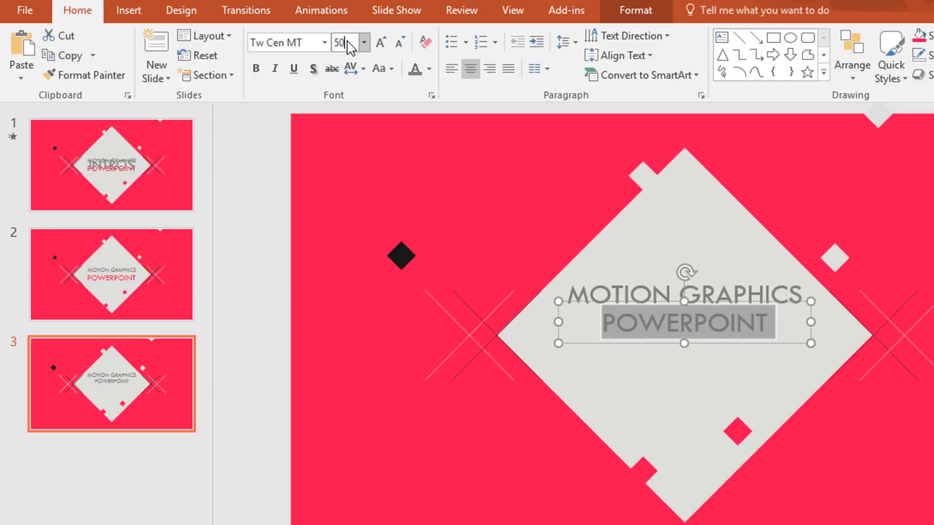
pyautogui.press('Return')
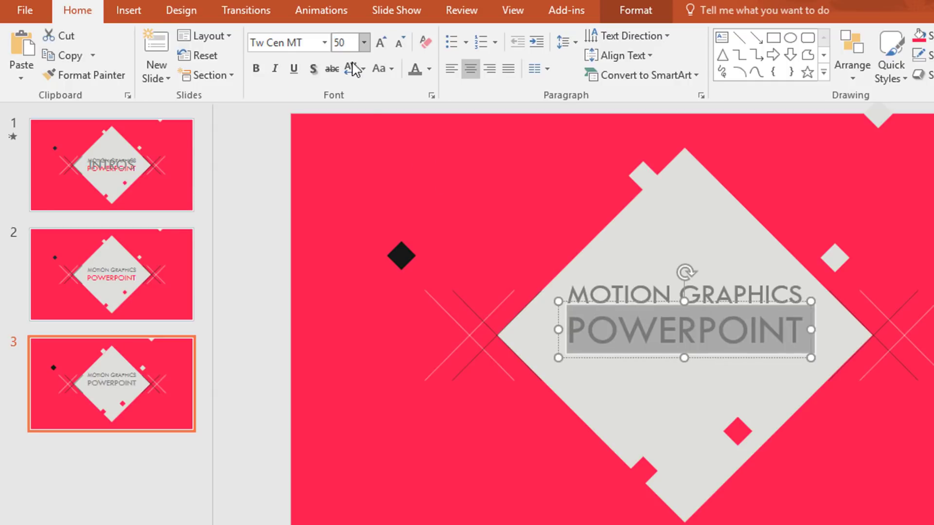
pyautogui.click(429, 71)
pyautogui.click(414, 236)
# Step: Move both title lines lower on the diamond
pyautogui.click(637, 272)
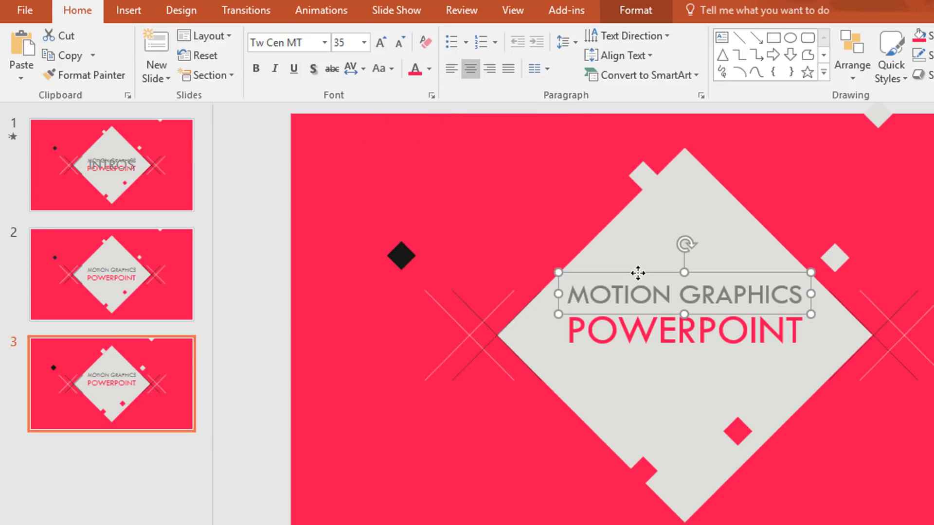
pyautogui.keyDown('shift'); pyautogui.click(657, 339); pyautogui.keyUp('shift')
pyautogui.moveTo(660, 358); pyautogui.dragTo(661, 373)
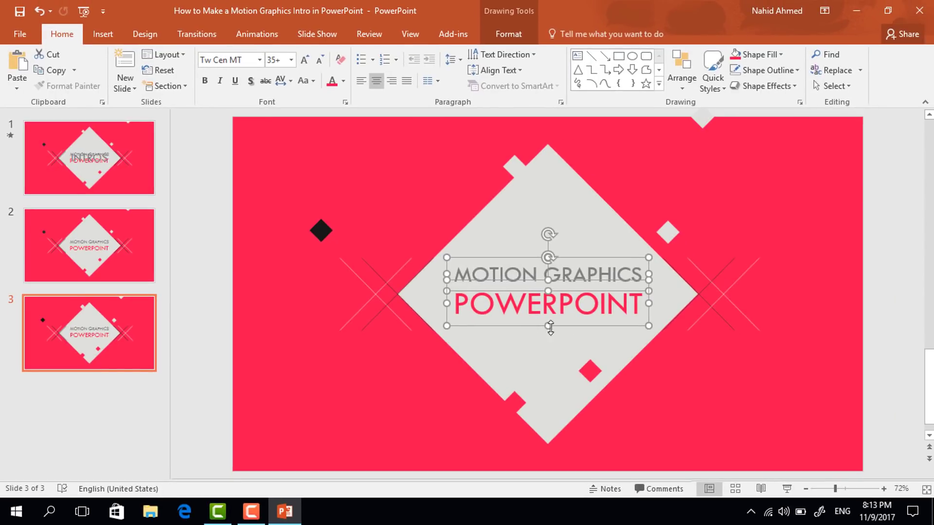
# Step: Send the MOTION GRAPHICS and POWERPOINT text boxes to the back
pyautogui.click(884, 247)
pyautogui.keyDown('ctrl'); pyautogui.scroll(-2, 876, 304); pyautogui.keyUp('ctrl')
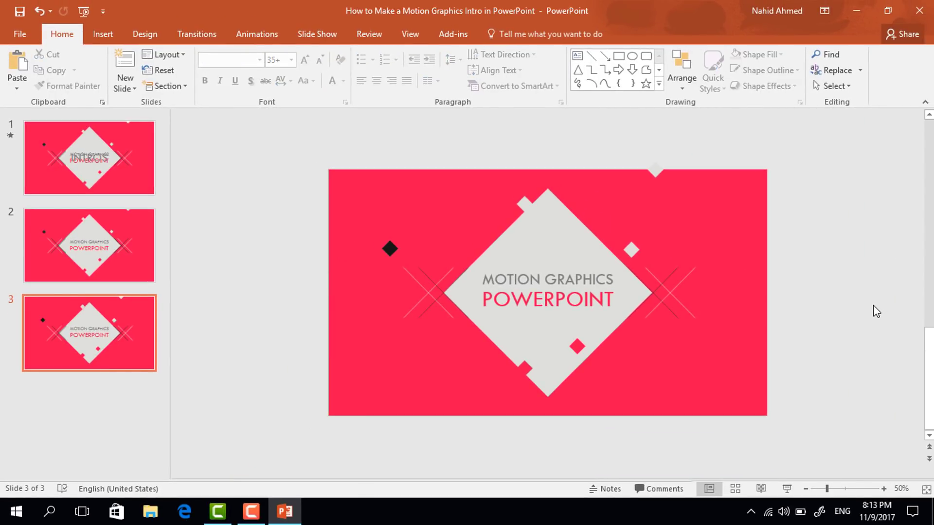
pyautogui.click(605, 270)
pyautogui.keyDown('shift'); pyautogui.click(597, 303); pyautogui.keyUp('shift')
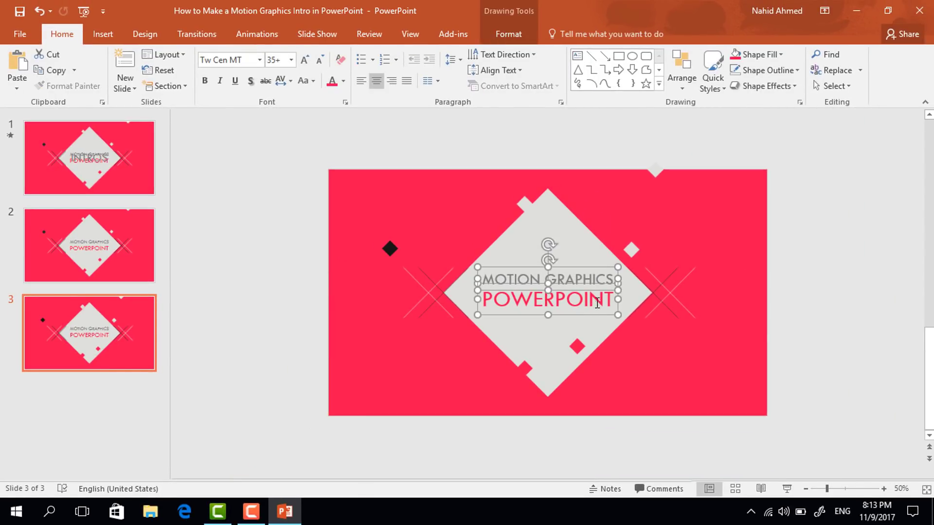
pyautogui.rightClick(603, 314)
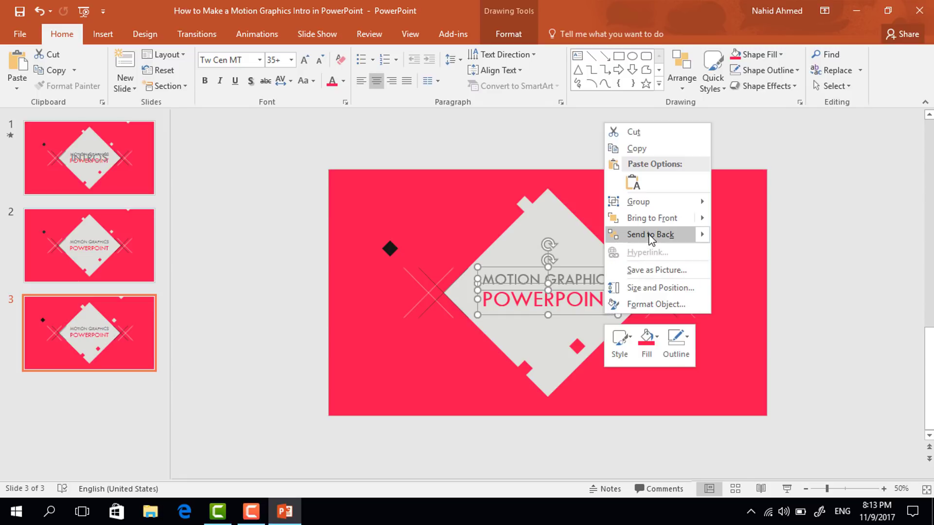
pyautogui.click(649, 234)
# Step: Place a copy of the MOTION GRAPHICS box to the left of the diamond
pyautogui.click(781, 279)
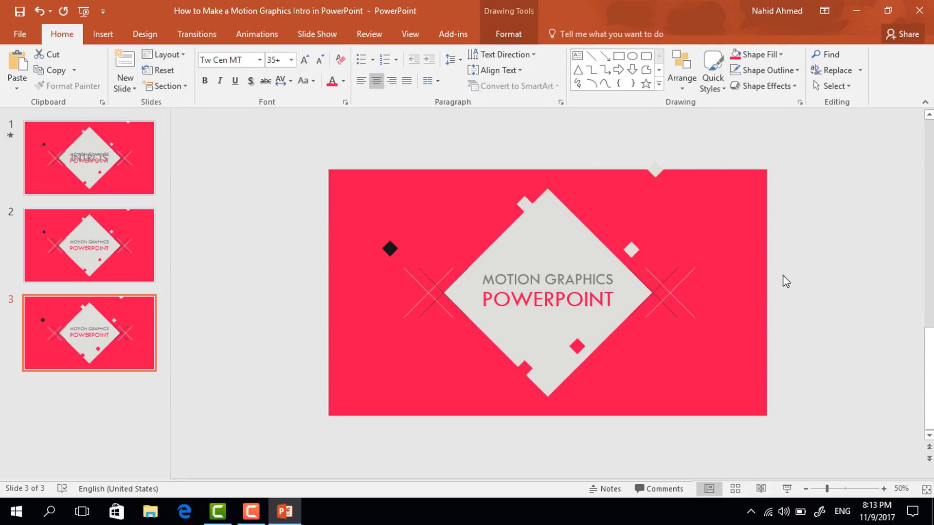
pyautogui.click(580, 265)
pyautogui.moveTo(583, 267); pyautogui.dragTo(421, 279)
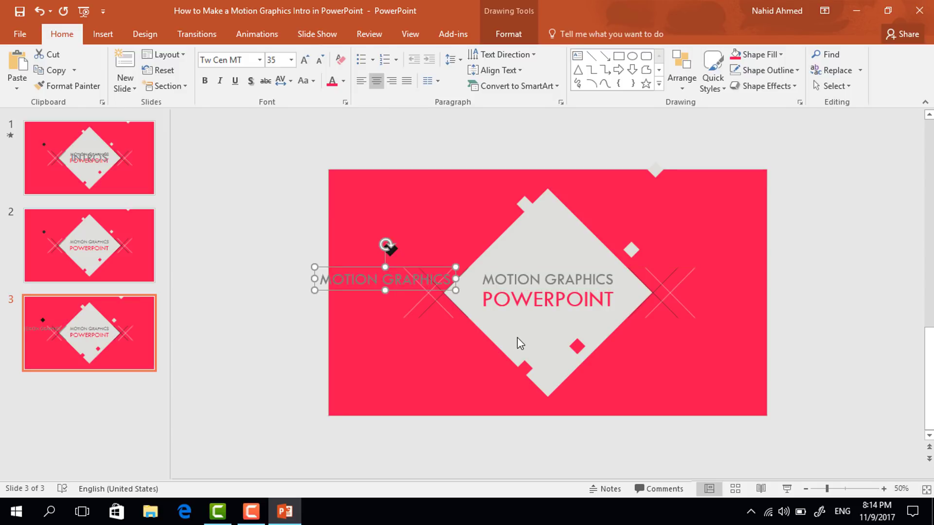
# Step: Give the left MOTION GRAPHICS copy a rightward Lines motion path ending on the original title
pyautogui.click(257, 45)
pyautogui.click(565, 87)
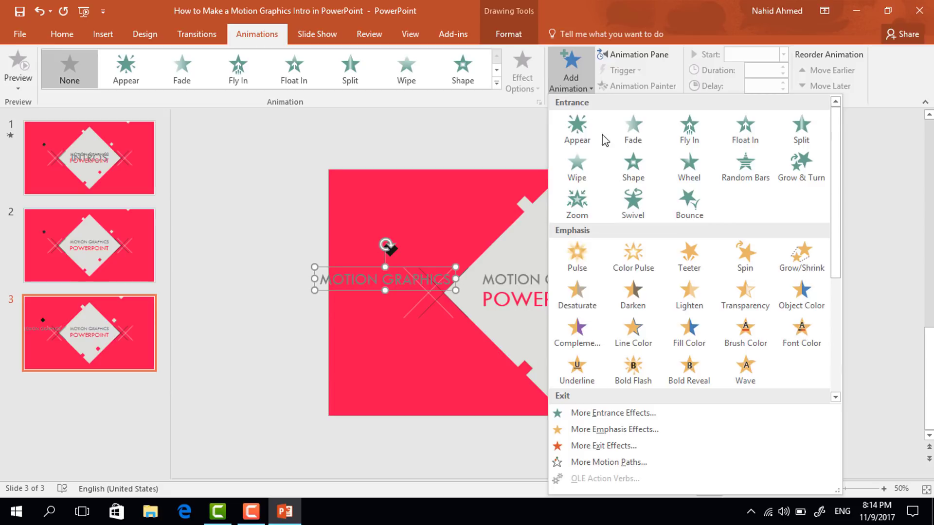
pyautogui.scroll(-5, 659, 289)
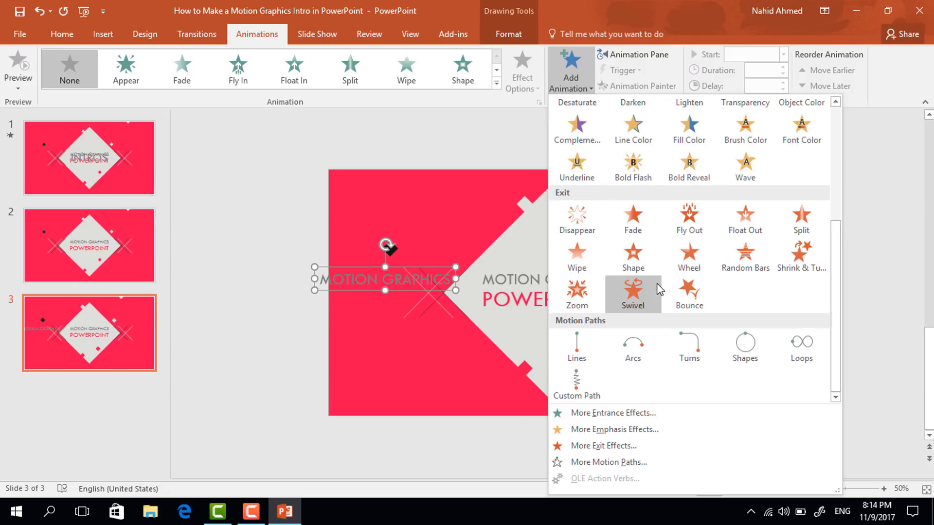
pyautogui.click(575, 347)
pyautogui.click(526, 87)
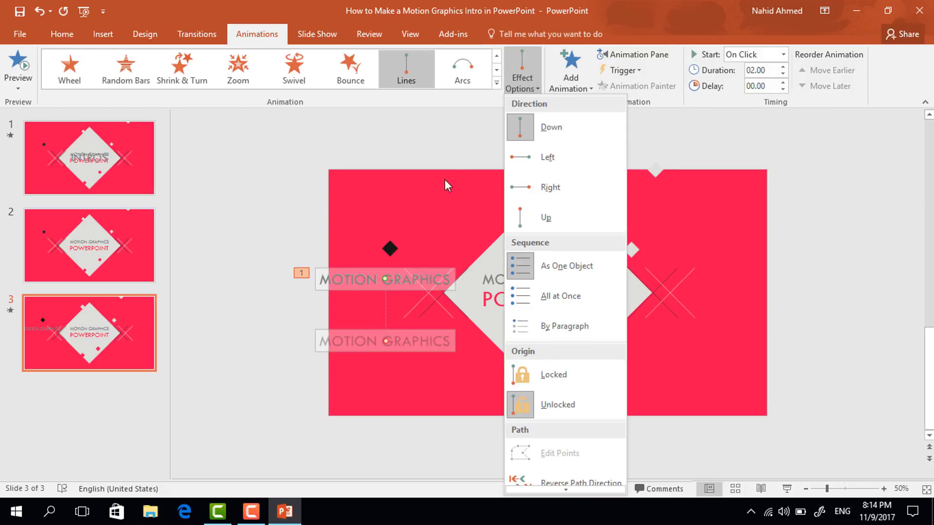
pyautogui.click(542, 189)
pyautogui.scroll(5, 535, 377)
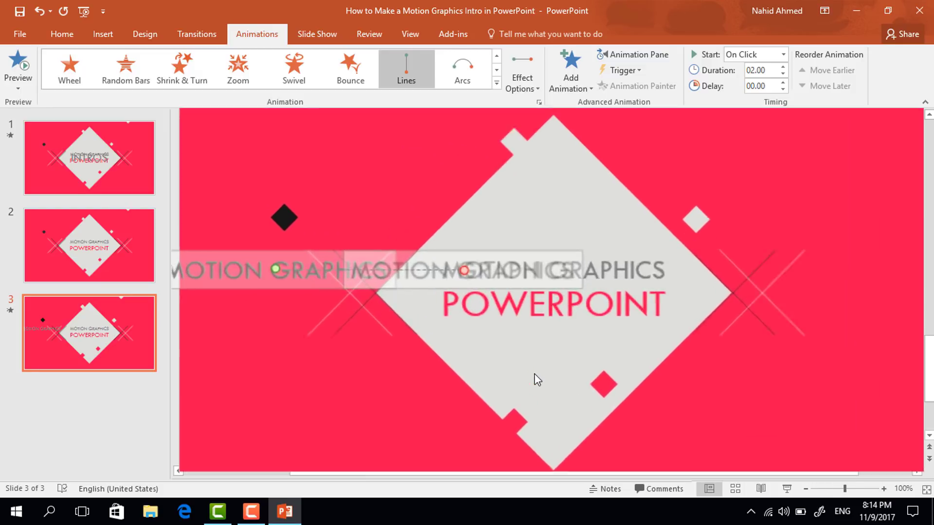
pyautogui.scroll(5, 392, 253)
pyautogui.moveTo(391, 246); pyautogui.dragTo(545, 258)
pyautogui.scroll(-10, 589, 340)
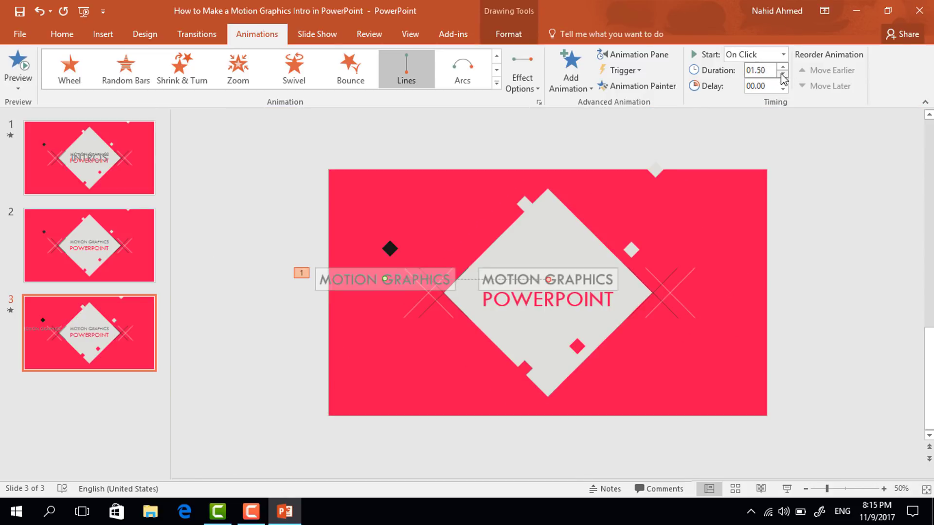
# Step: Send the MOTION GRAPHICS copy behind the red background
pyautogui.click(356, 272)
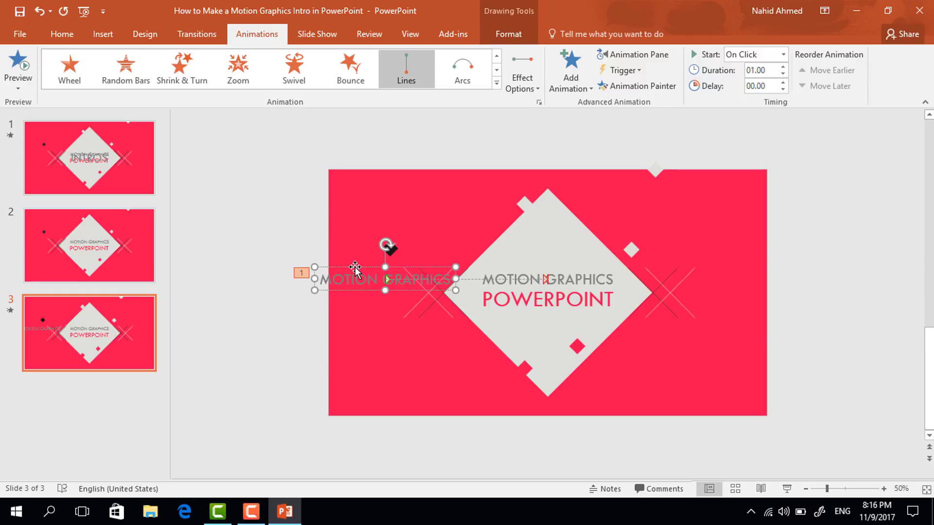
pyautogui.rightClick(356, 273)
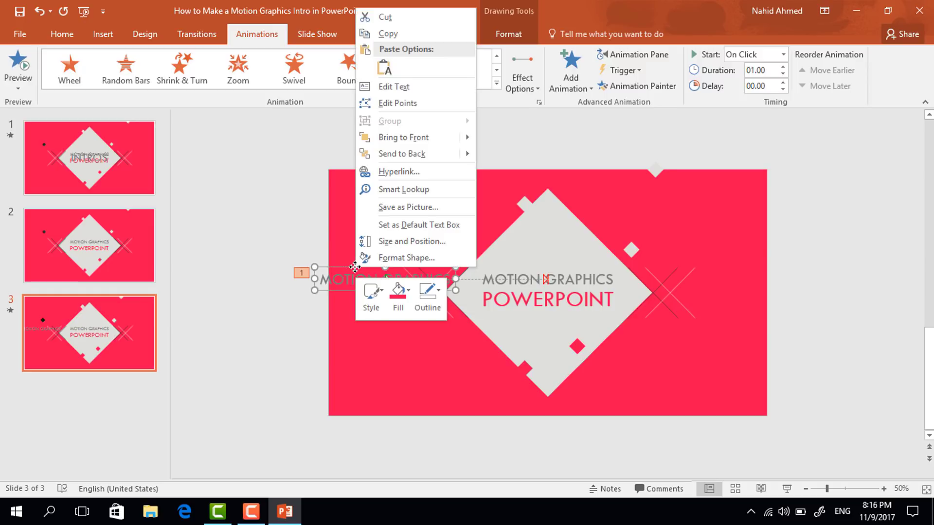
pyautogui.click(422, 154)
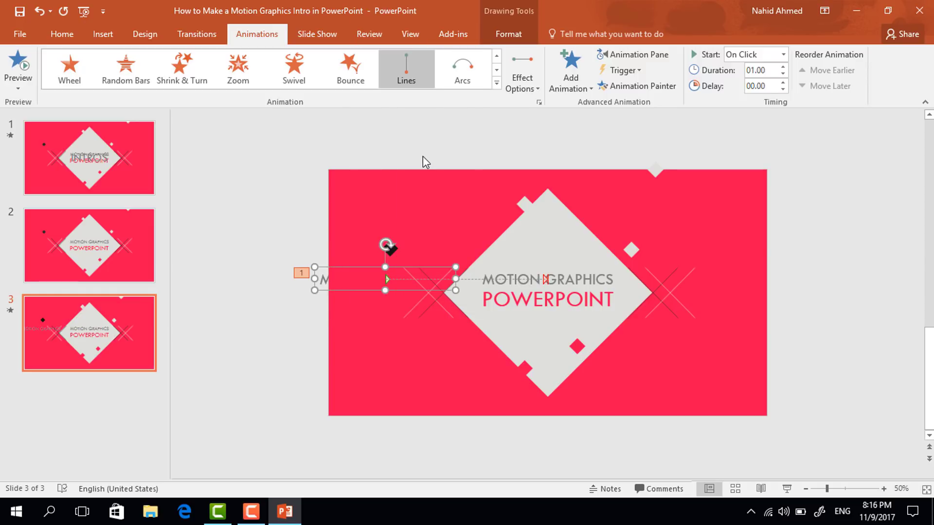
pyautogui.click(610, 298)
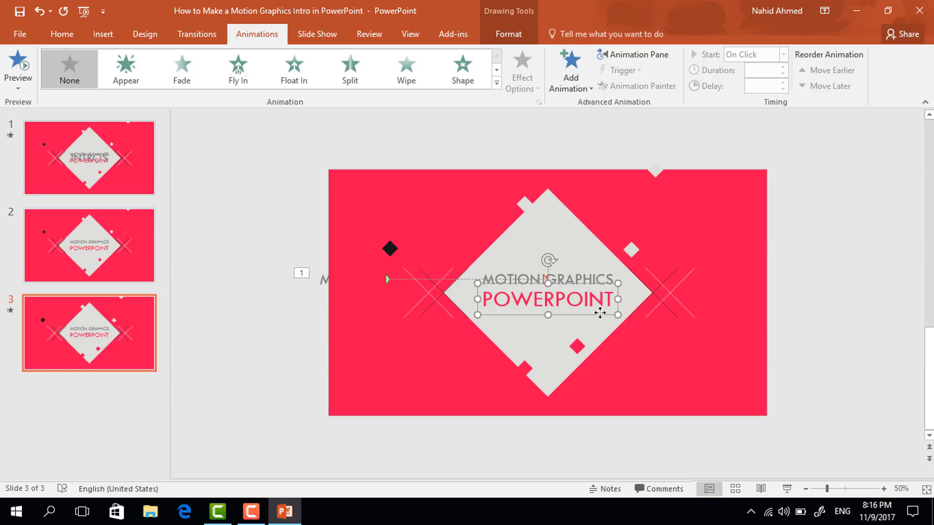
# Step: Place a POWERPOINT copy off the right edge with a leftward Lines path onto the original
pyautogui.moveTo(599, 313); pyautogui.dragTo(769, 305)
pyautogui.click(573, 89)
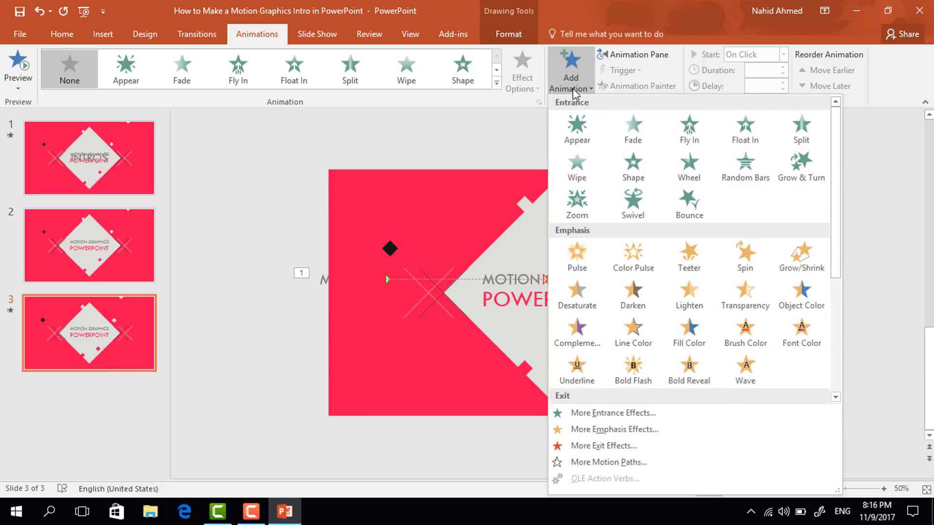
pyautogui.scroll(-5, 681, 262)
pyautogui.click(577, 344)
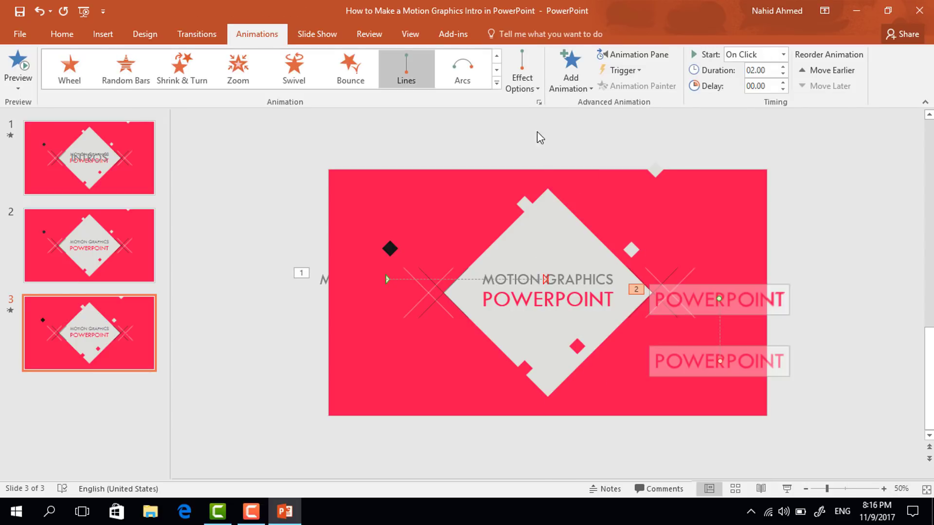
pyautogui.click(520, 87)
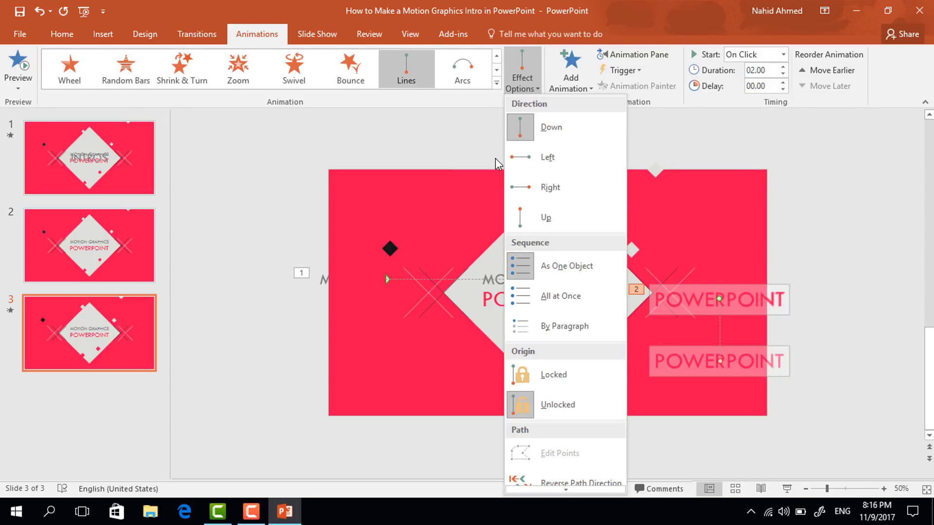
pyautogui.click(523, 161)
pyautogui.scroll(7, 638, 360)
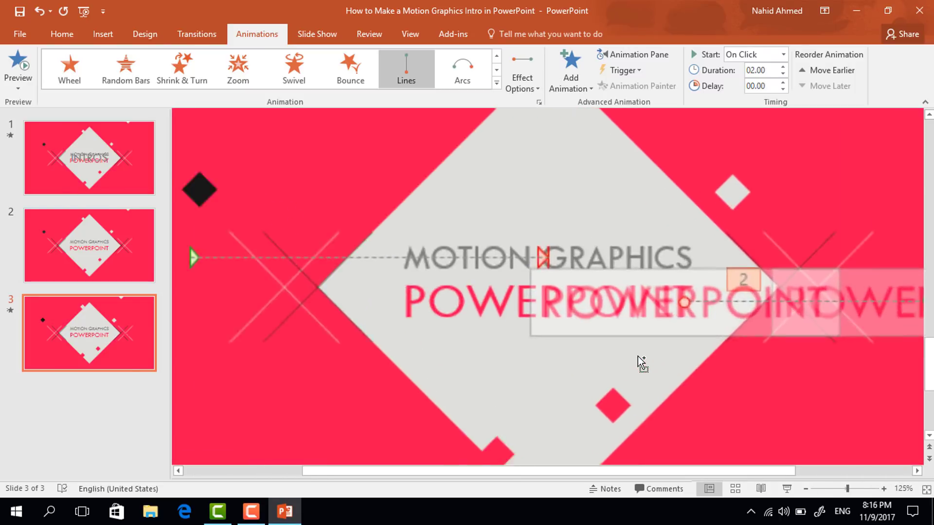
pyautogui.scroll(2, 641, 362)
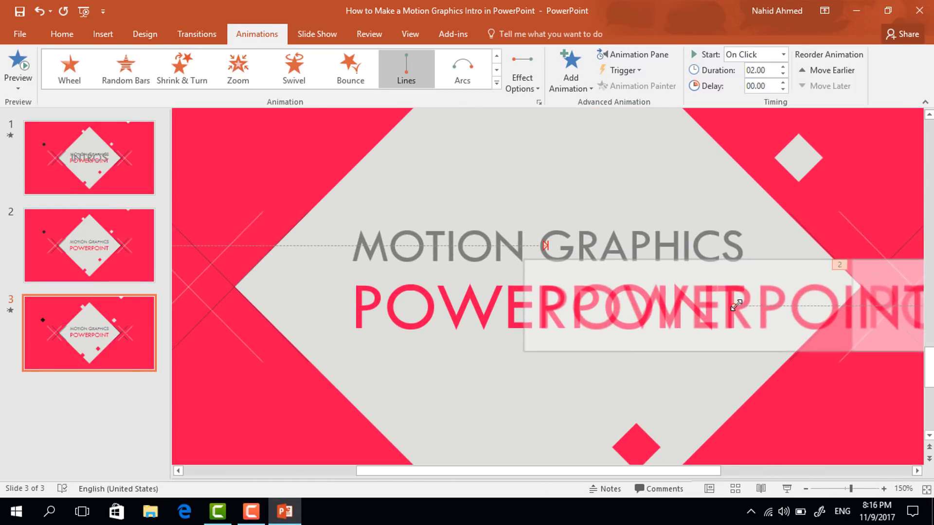
pyautogui.moveTo(733, 304); pyautogui.dragTo(553, 307)
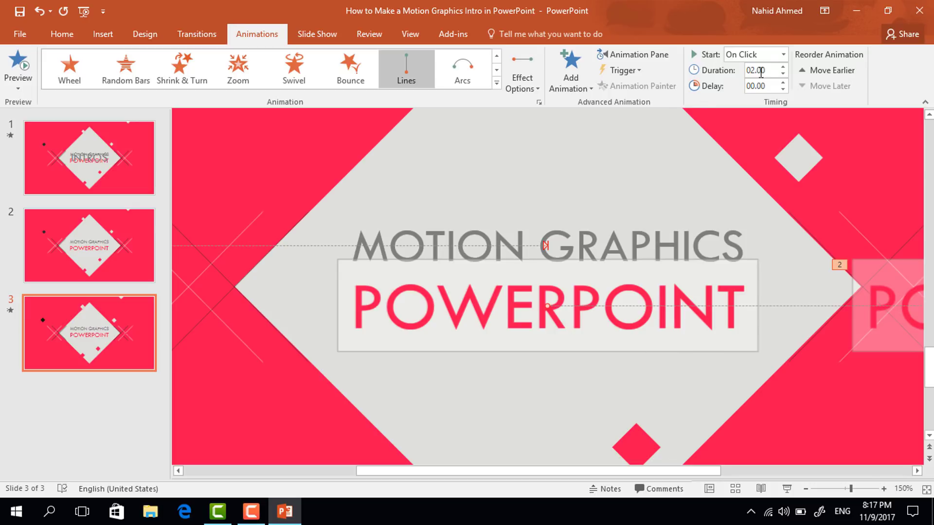
# Step: Set the POWERPOINT slide-in to start With Previous
pyautogui.click(784, 57)
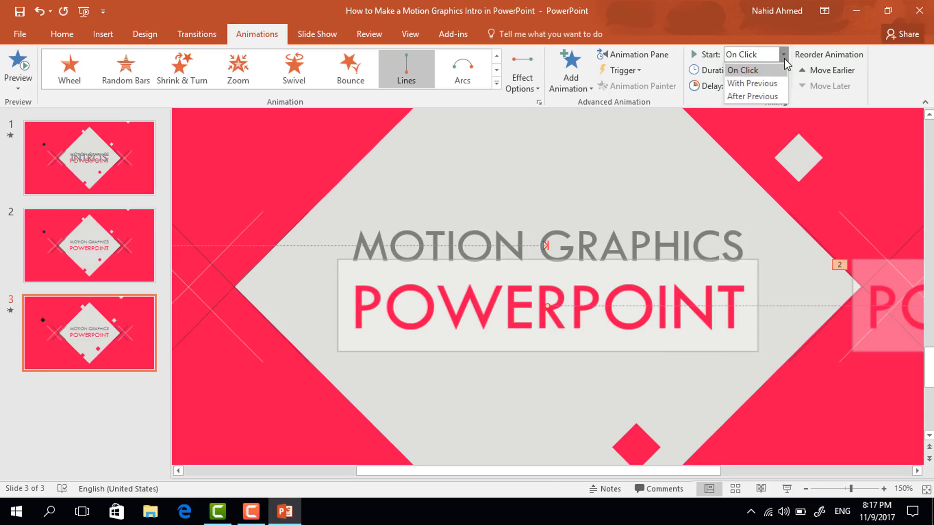
pyautogui.click(773, 88)
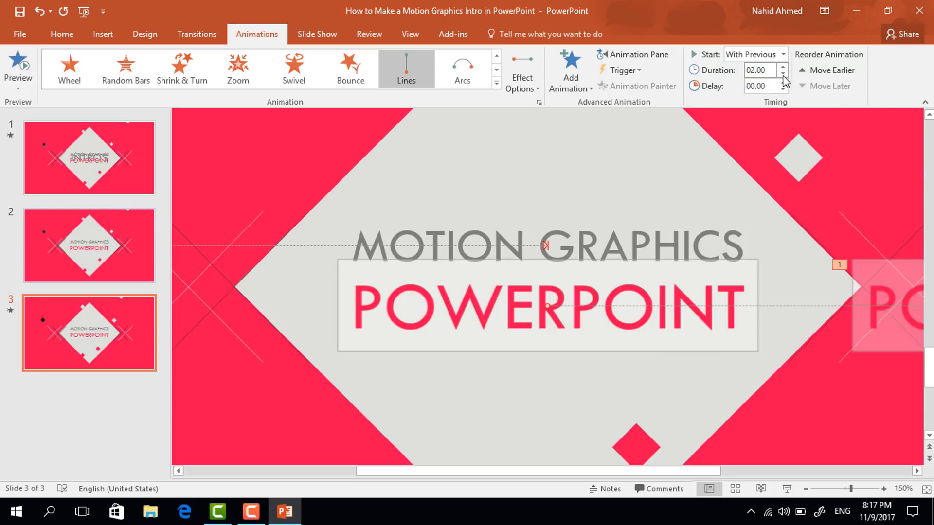
pyautogui.click(798, 138)
pyautogui.keyDown('ctrl'); pyautogui.scroll(-8, 797, 200); pyautogui.keyUp('ctrl')
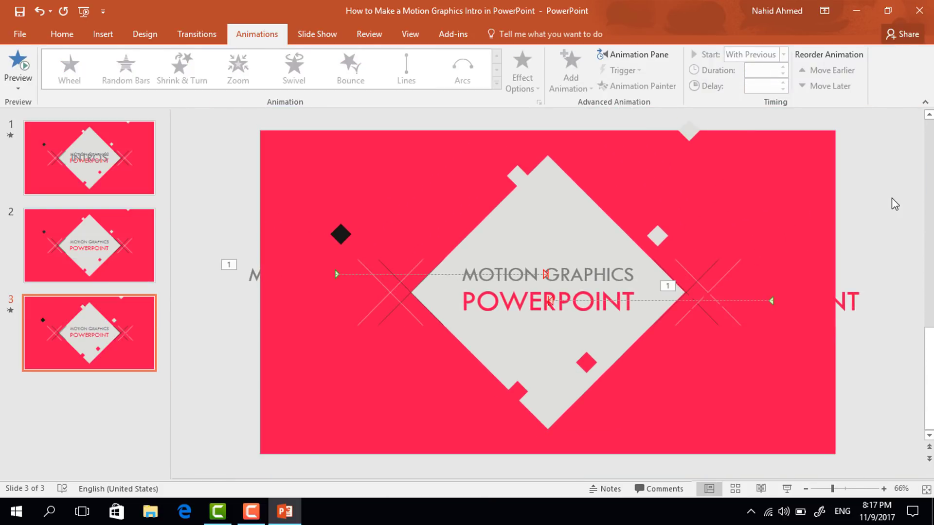
# Step: Add a Disappear exit to the left text copy, starting After Previous with a 0.25-second delay
pyautogui.click(644, 54)
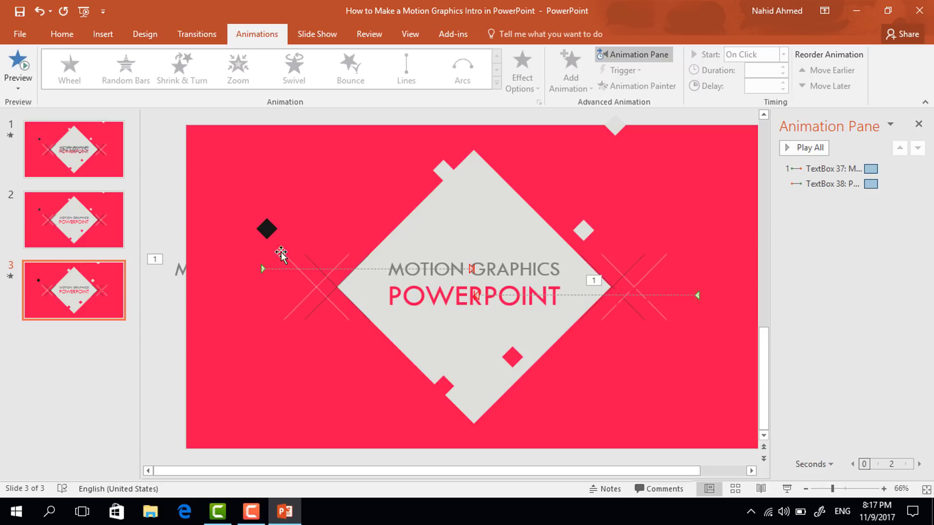
pyautogui.click(171, 268)
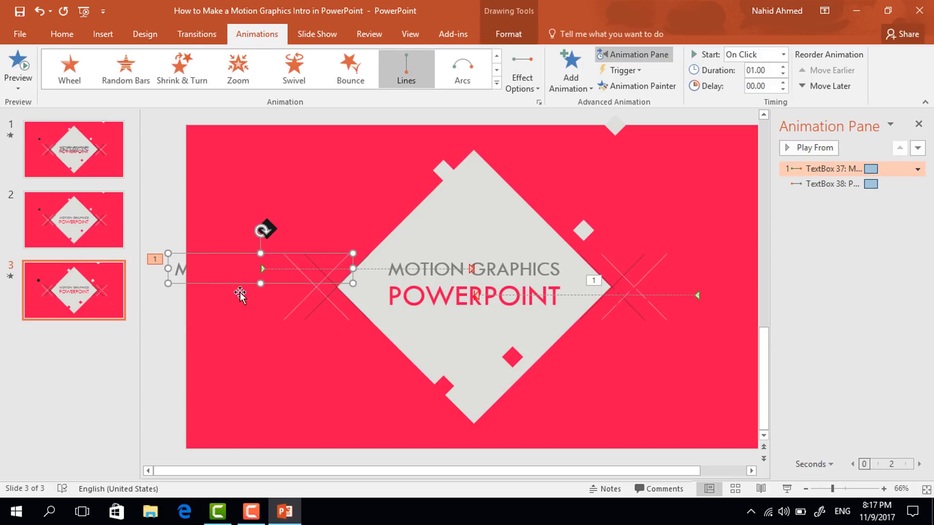
pyautogui.click(579, 89)
pyautogui.scroll(-5, 608, 280)
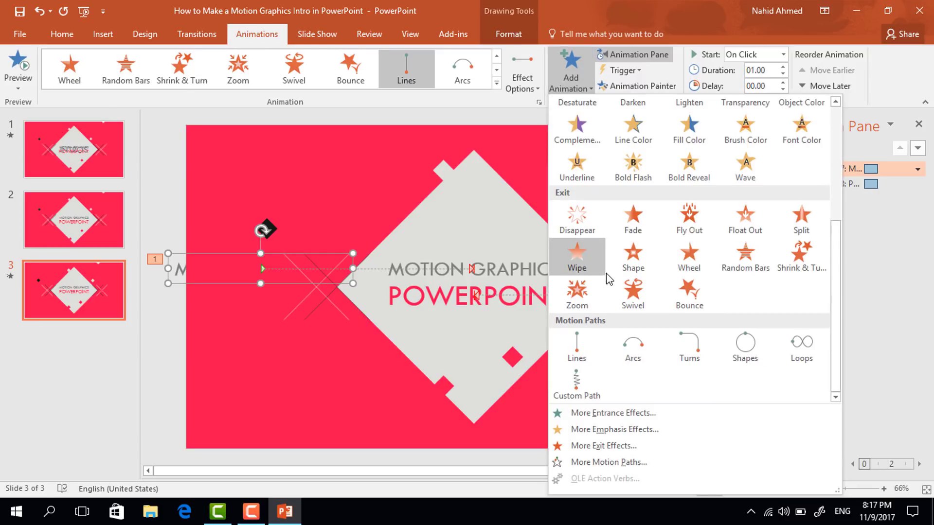
pyautogui.click(581, 222)
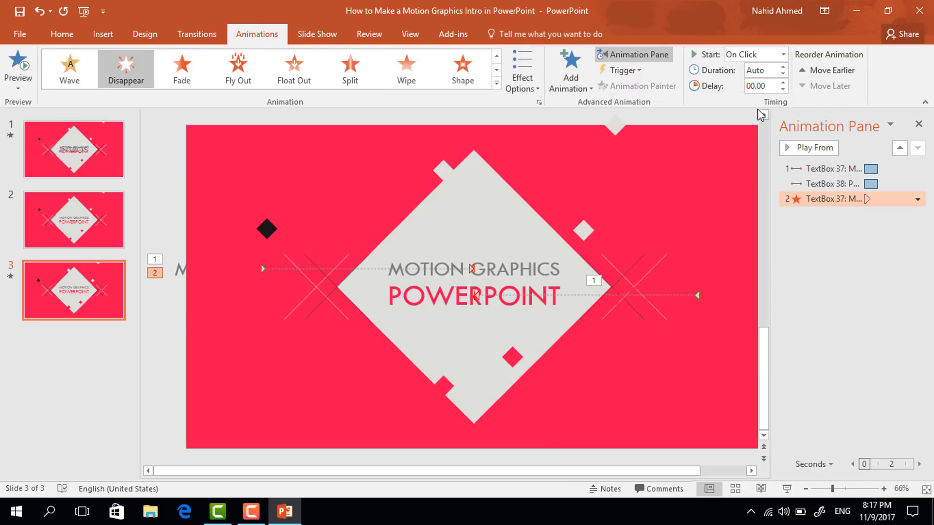
pyautogui.click(784, 54)
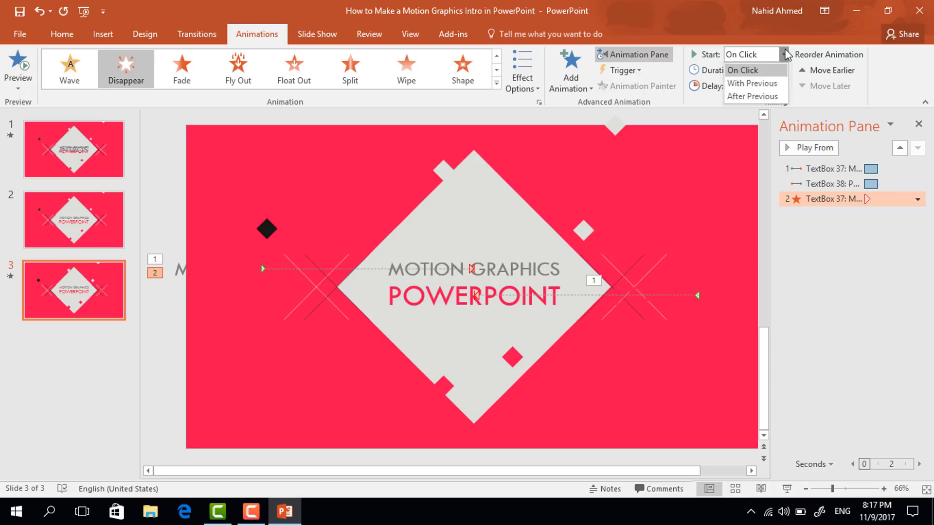
pyautogui.click(748, 100)
pyautogui.click(782, 83)
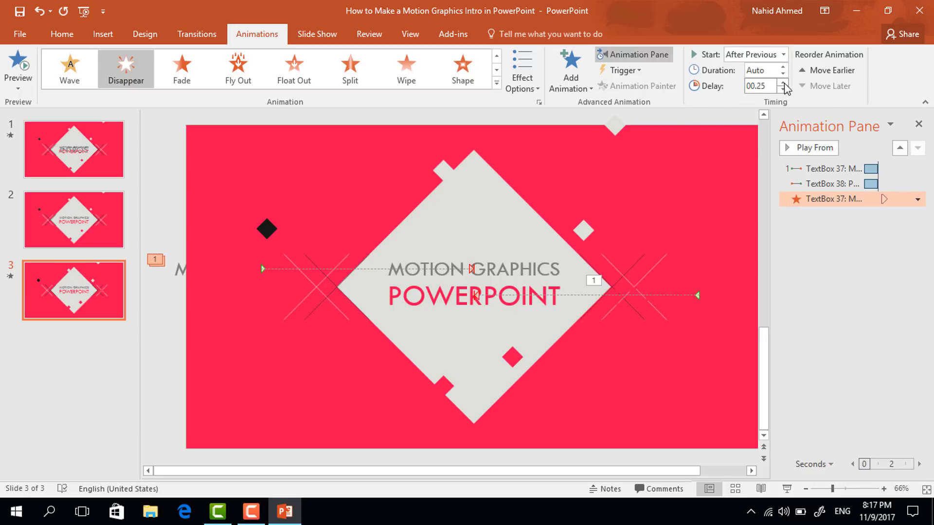
pyautogui.scroll(-2, 688, 296)
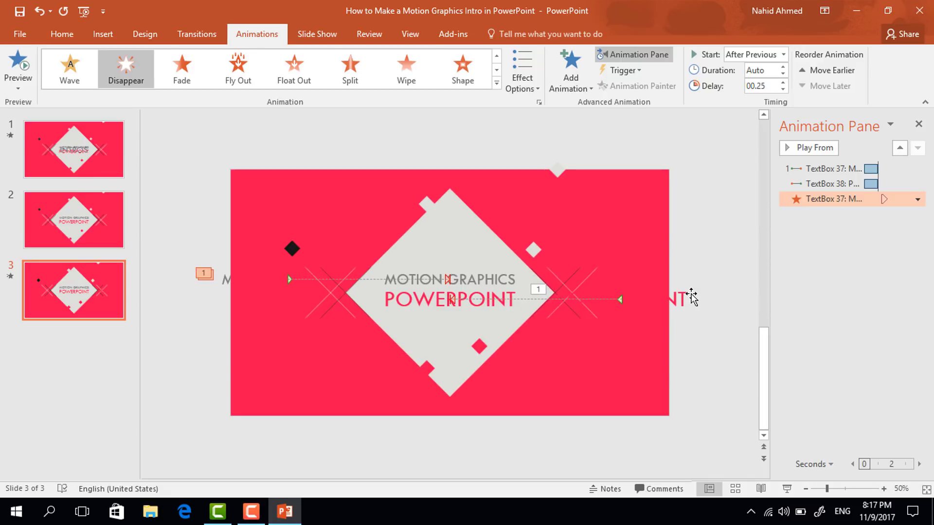
# Step: Add a Disappear exit to the right POWERPOINT copy, starting With Previous
pyautogui.click(691, 294)
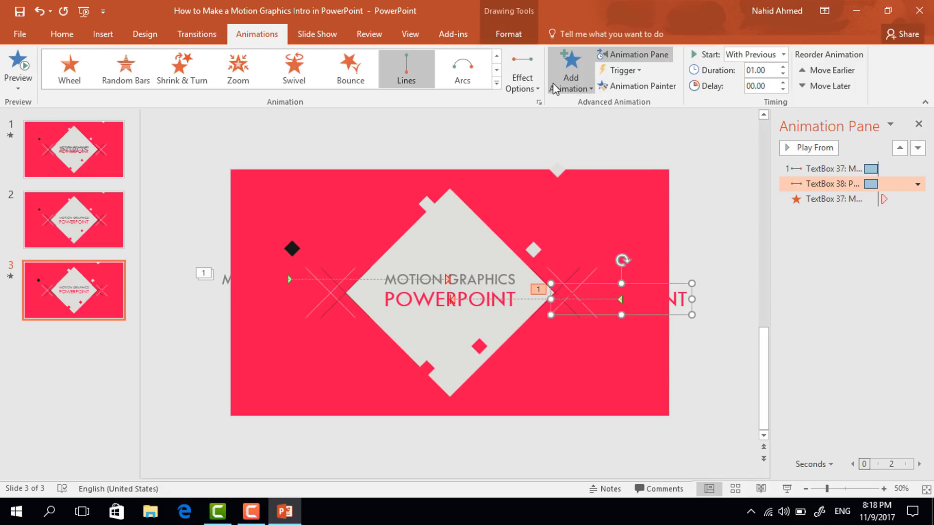
pyautogui.click(569, 81)
pyautogui.scroll(-5, 643, 247)
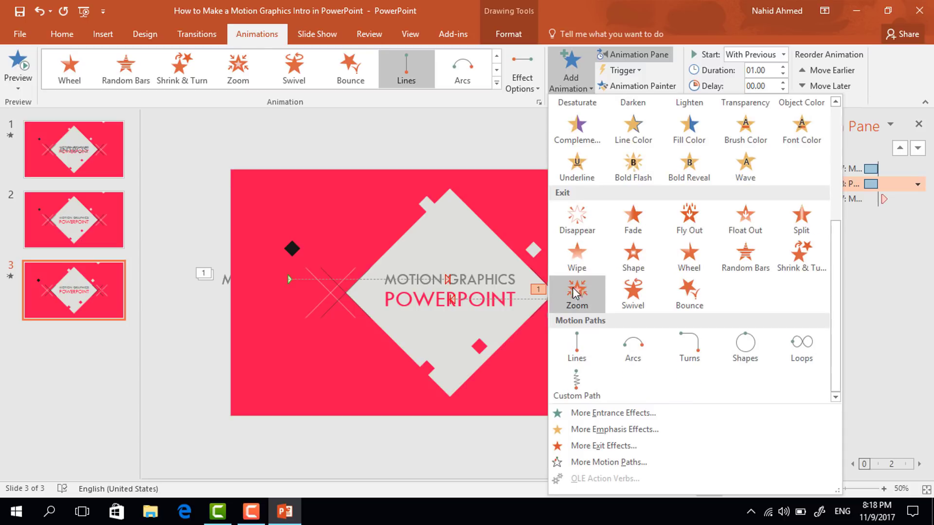
pyautogui.click(590, 233)
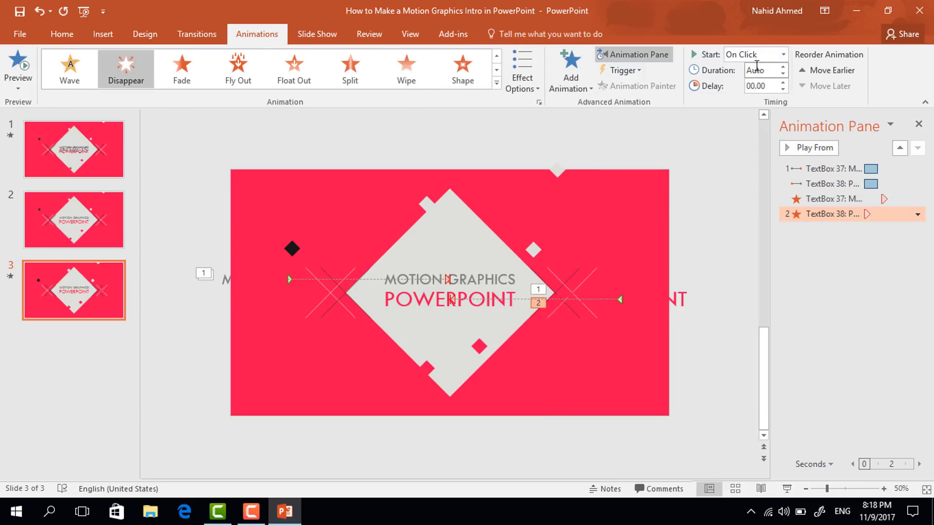
pyautogui.click(783, 54)
pyautogui.click(732, 83)
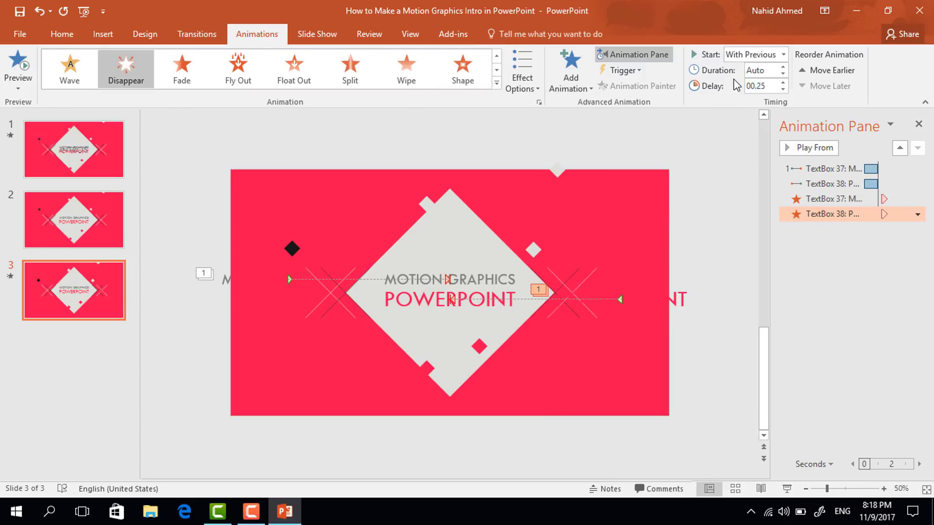
pyautogui.click(504, 276)
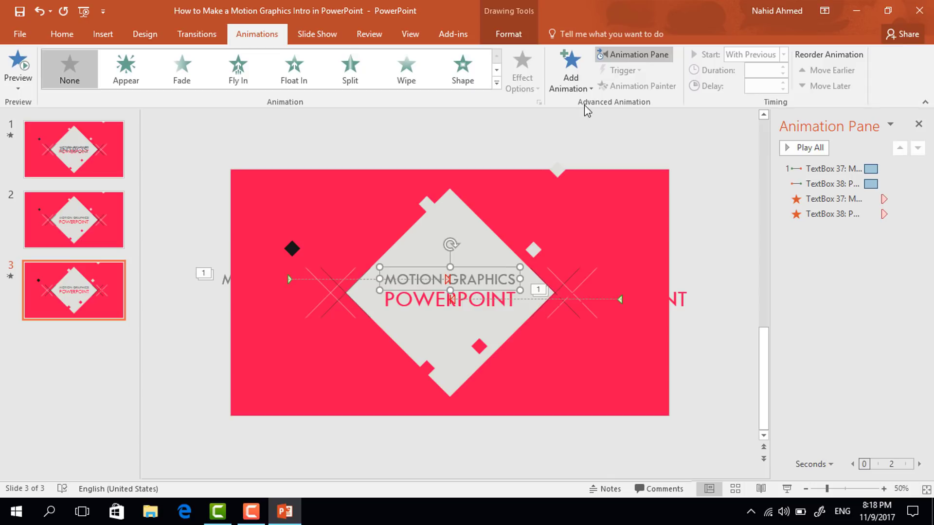
# Step: Give the centred MOTION GRAPHICS an Appear entrance starting With Previous
pyautogui.click(576, 78)
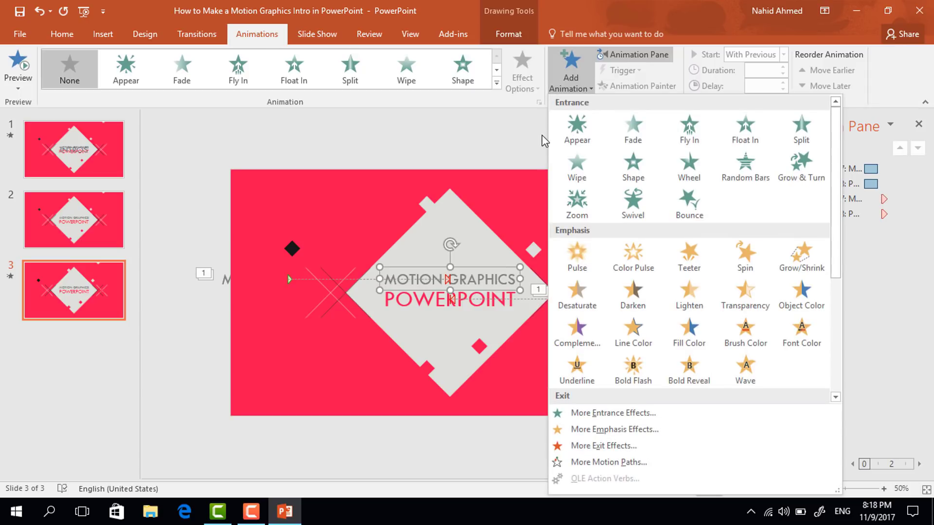
pyautogui.click(576, 129)
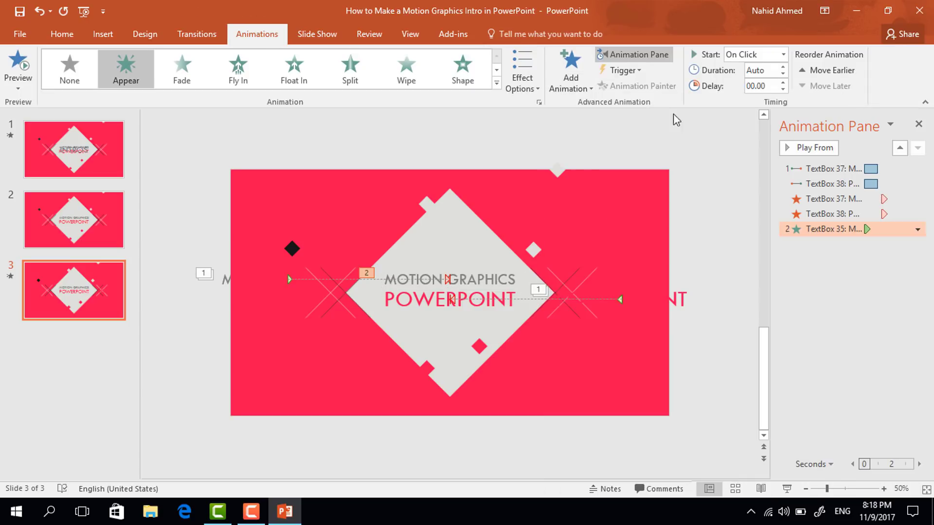
pyautogui.click(783, 55)
pyautogui.click(763, 84)
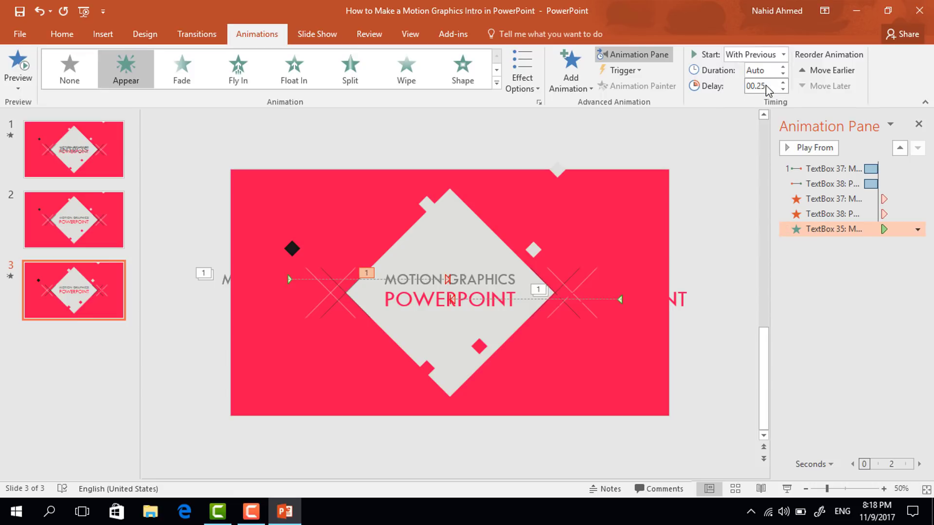
# Step: Give the centred POWERPOINT text an Appear entrance starting With Previous
pyautogui.click(428, 304)
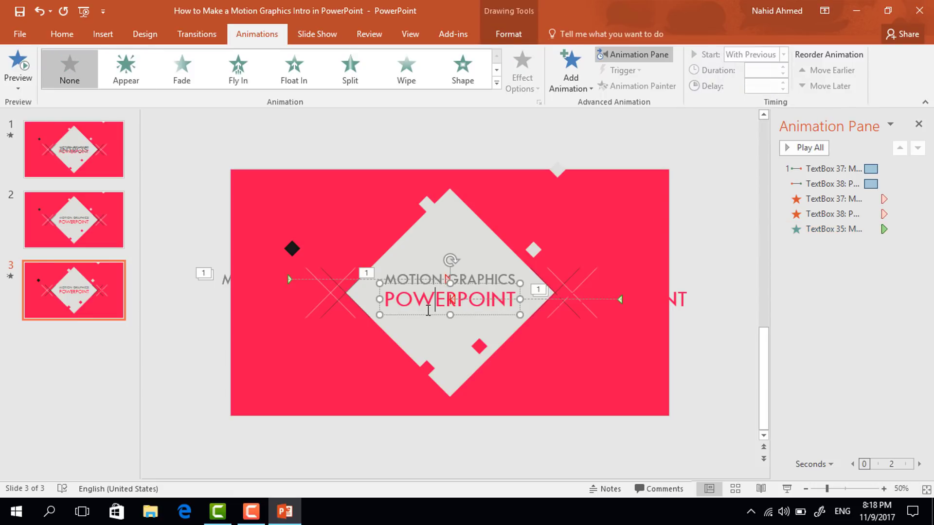
pyautogui.click(583, 81)
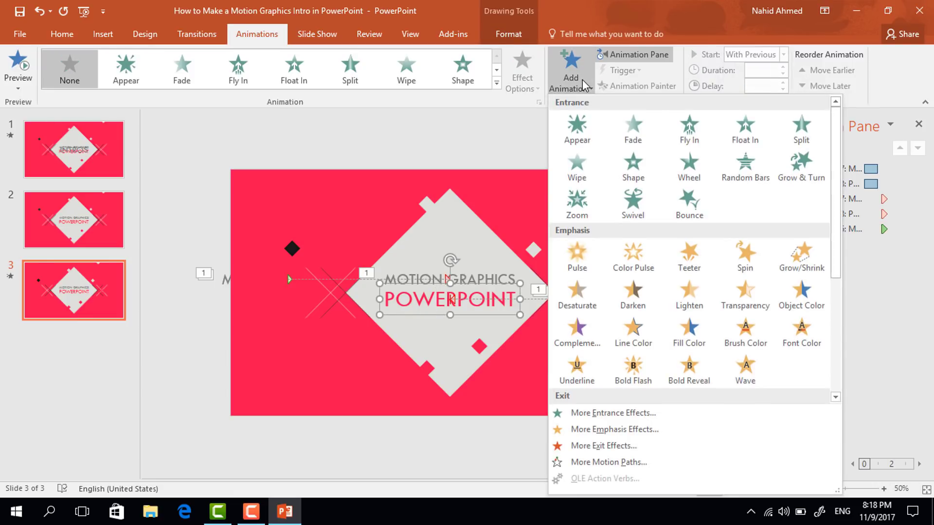
pyautogui.click(575, 143)
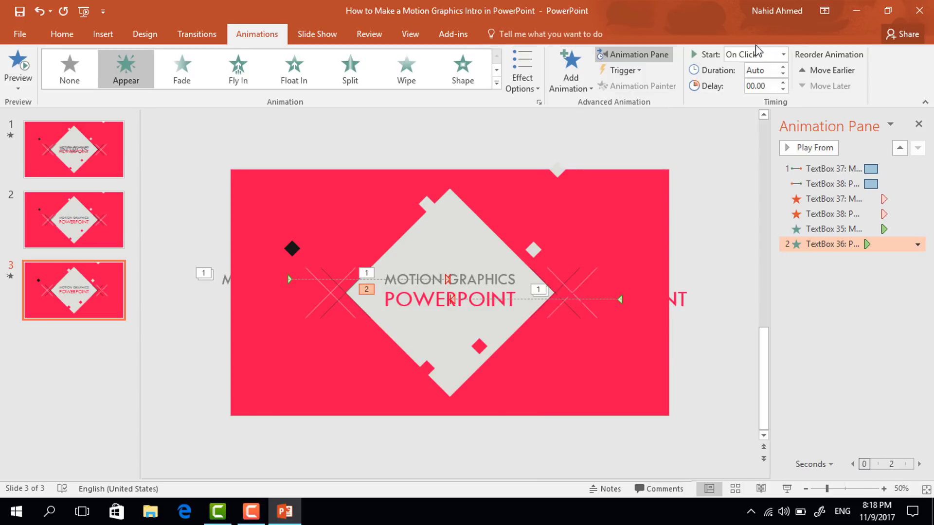
pyautogui.click(783, 54)
pyautogui.click(766, 84)
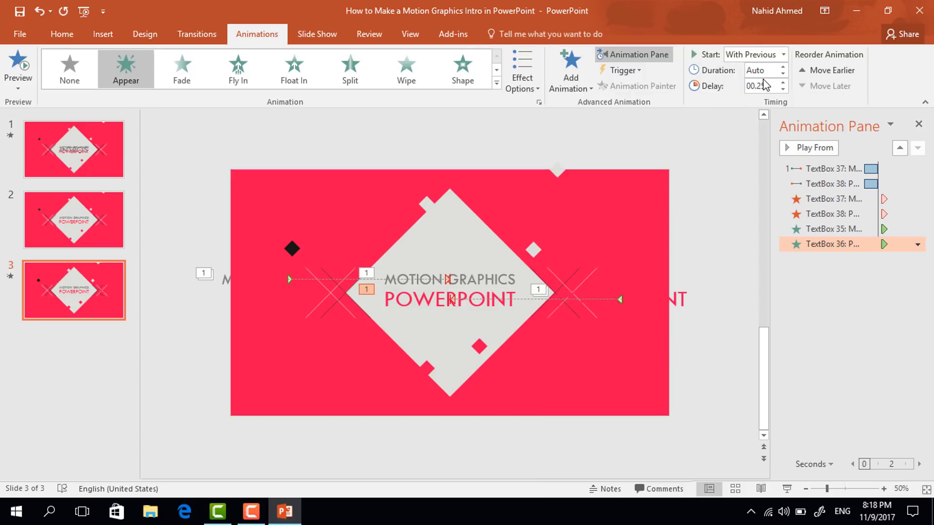
pyautogui.click(501, 274)
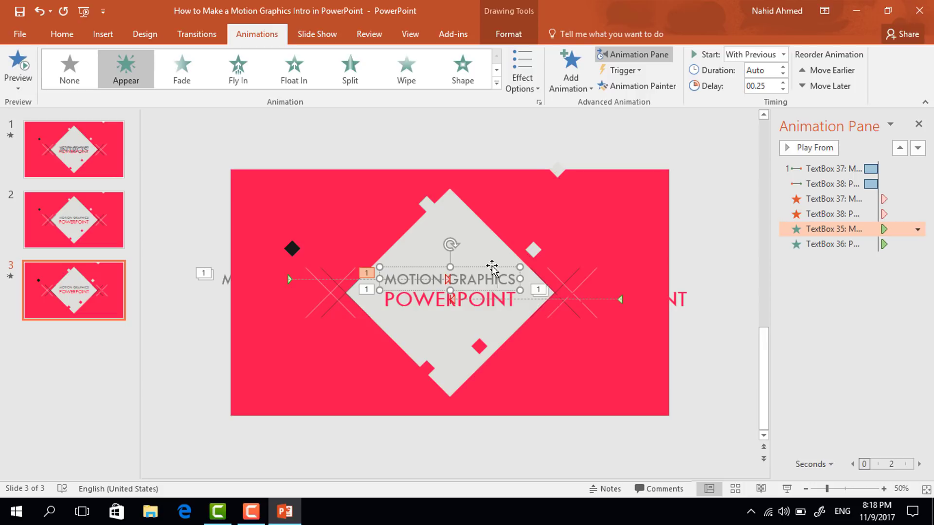
# Step: Add a rightward Lines path to the centred MOTION GRAPHICS, its end dragged past the right edge
pyautogui.click(575, 88)
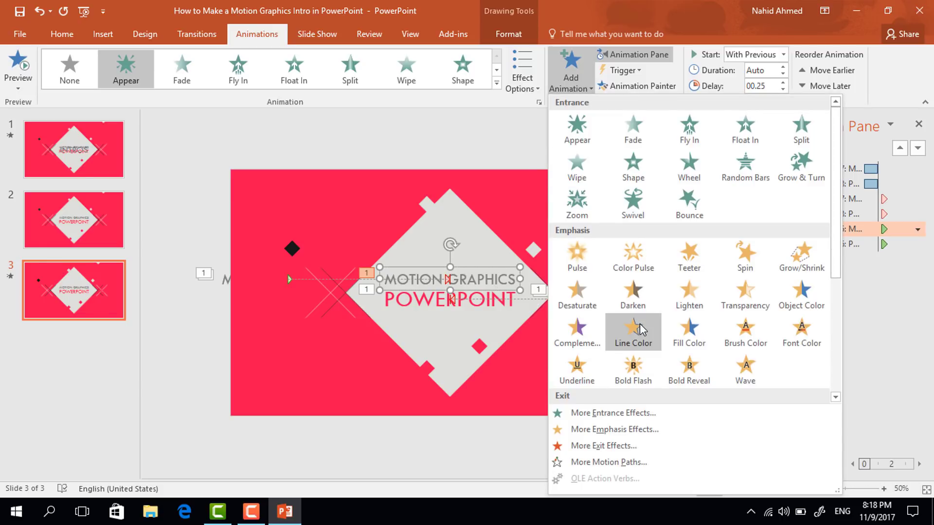
pyautogui.scroll(-3, 639, 330)
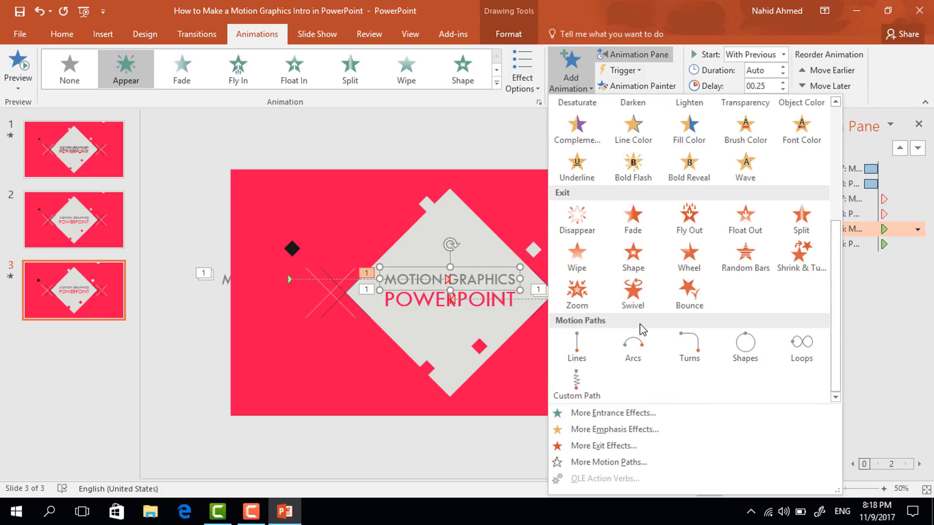
pyautogui.click(577, 356)
pyautogui.click(532, 88)
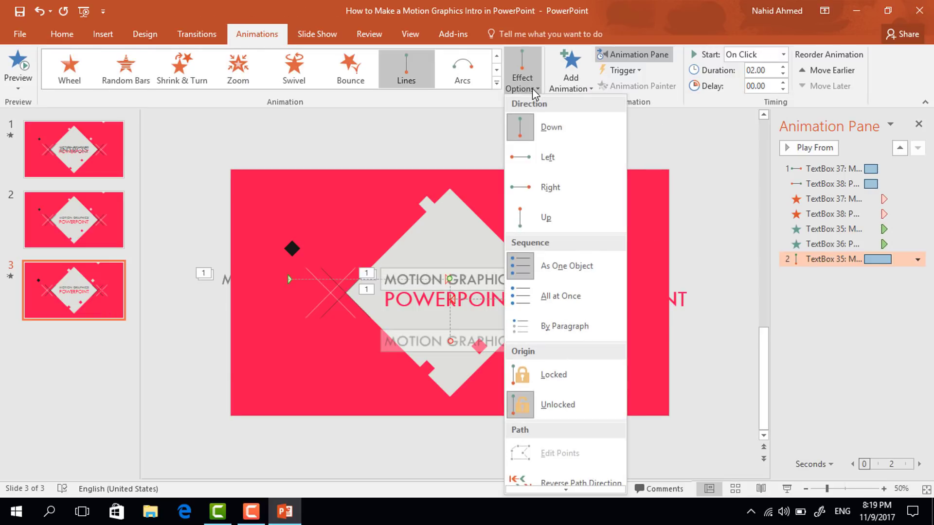
pyautogui.click(554, 186)
pyautogui.scroll(3, 608, 348)
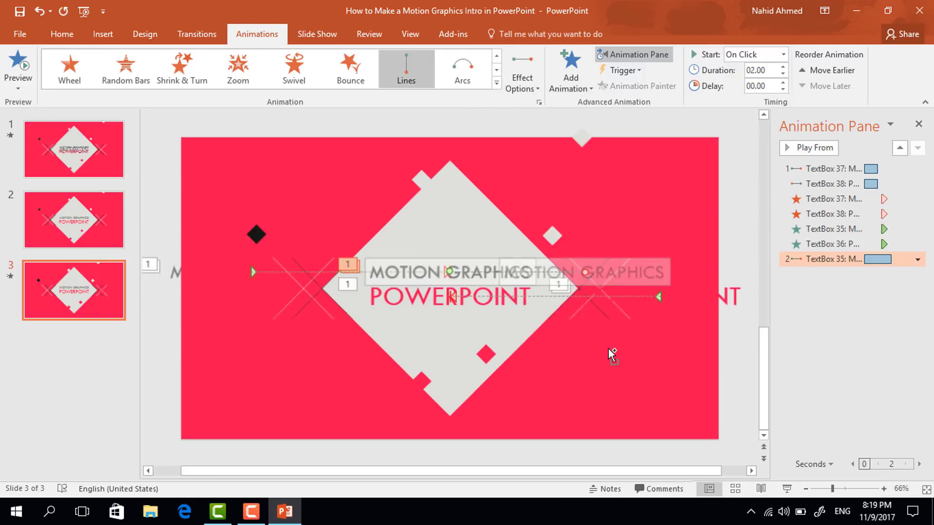
pyautogui.moveTo(632, 267); pyautogui.dragTo(698, 275)
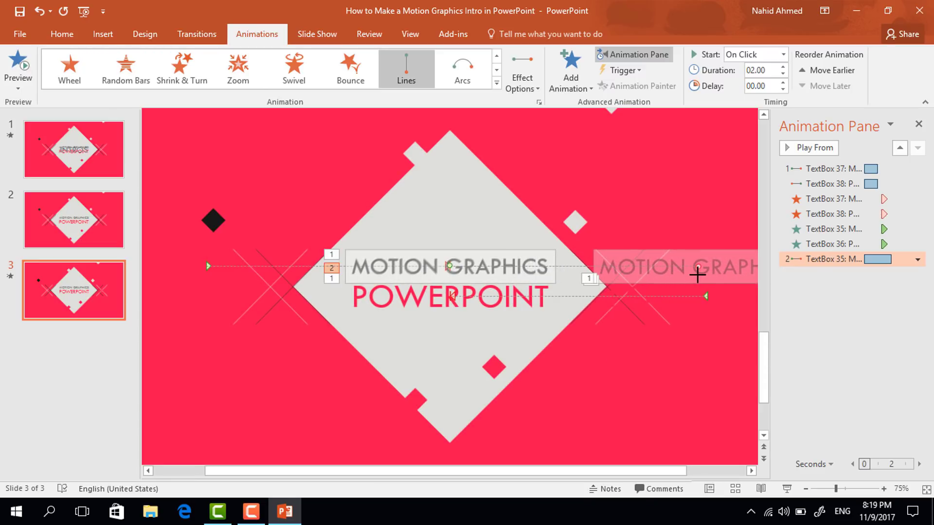
pyautogui.click(783, 54)
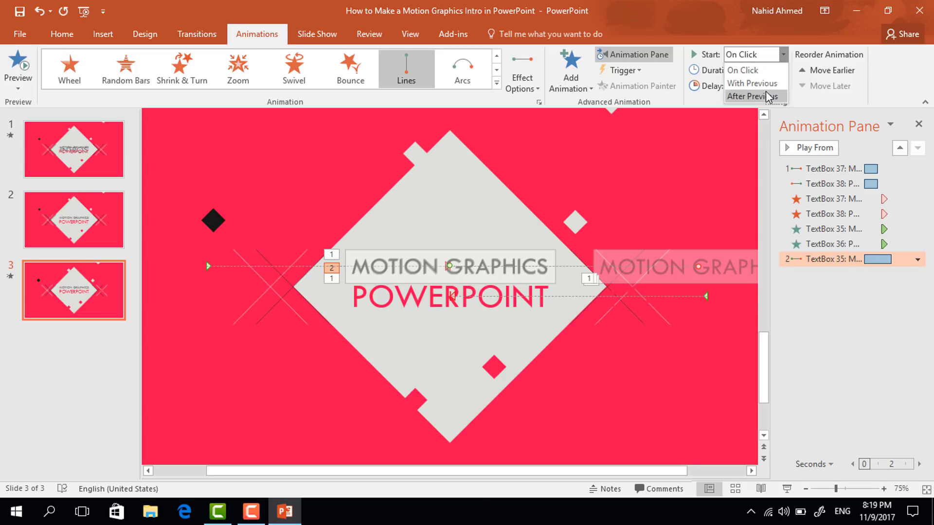